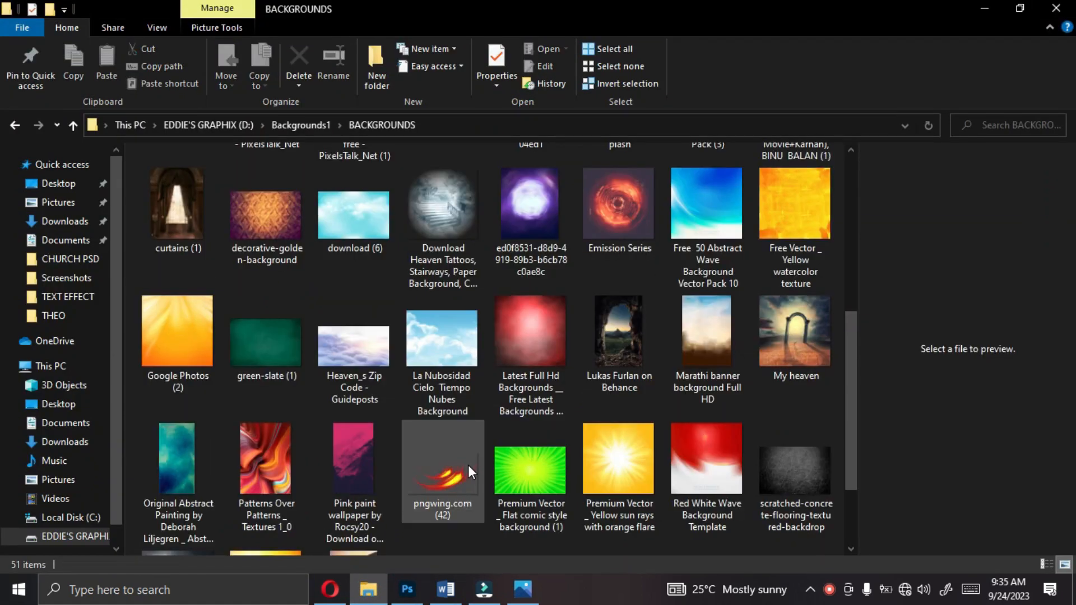
Step: Place the pngwing.com (42) image beside the event details on the poster's white lower area and set its opacity to 30%
left_click(468, 465)
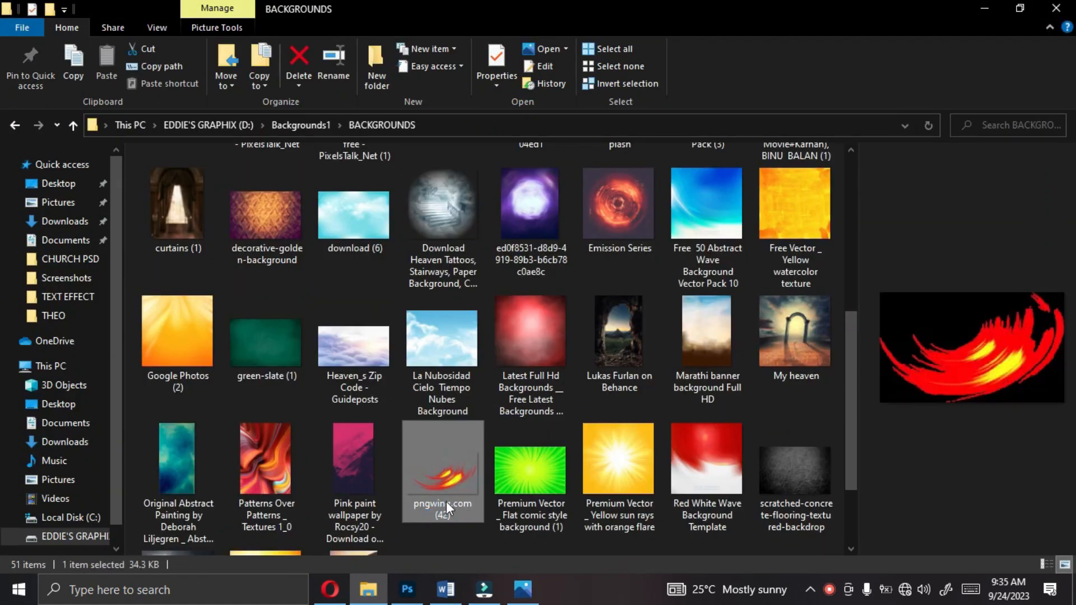
left_click_drag(445, 497, 352, 468)
left_click_drag(416, 312, 295, 473)
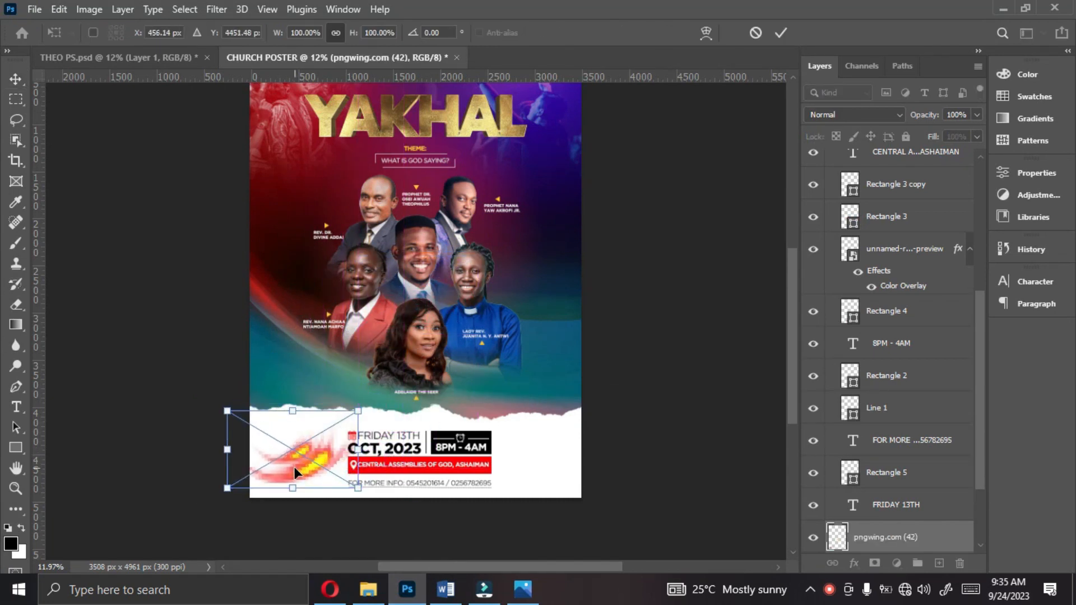
key("Return")
left_click(976, 115)
left_click_drag(975, 132, 927, 134)
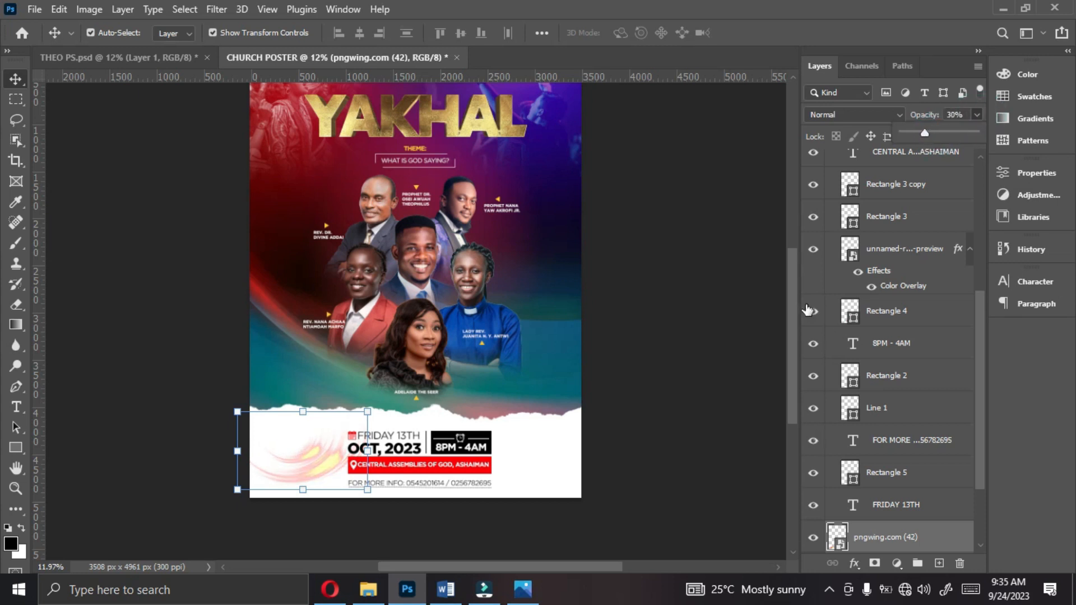
Step: Brighten the photo of the speaker in the red jacket slightly with an Exposure adjustment
left_click(357, 268)
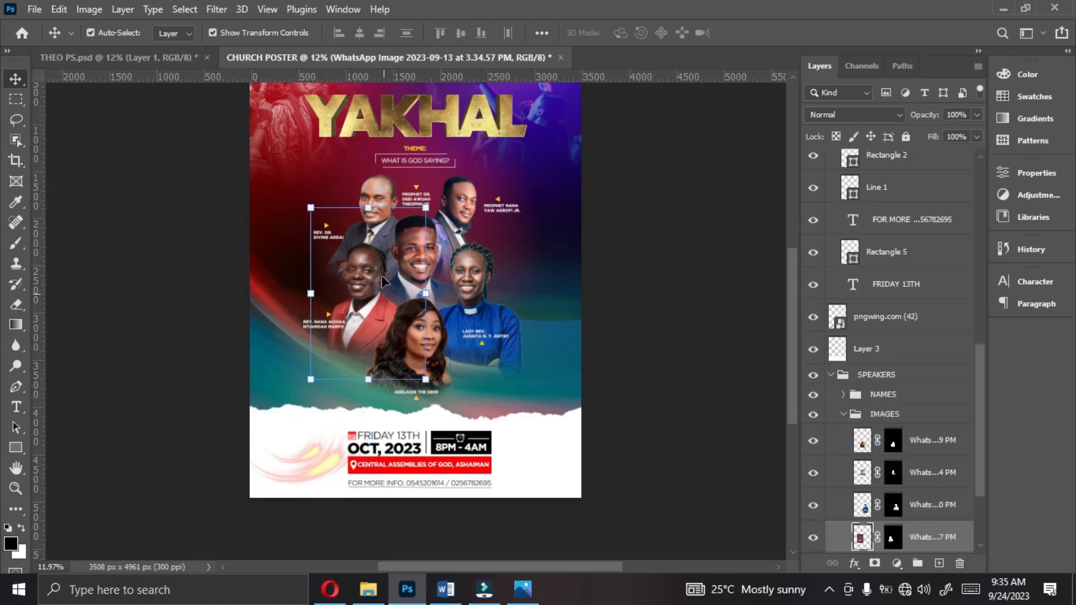
left_click(92, 10)
left_click(93, 12)
key("ctrl+plus")
key("ctrl+plus")
key("ctrl+plus")
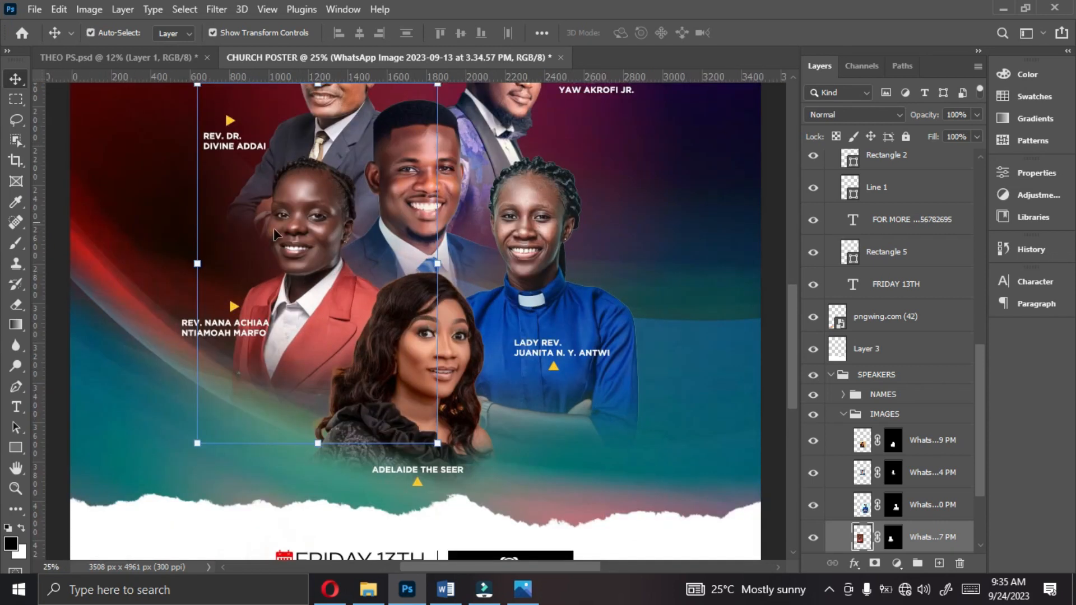
left_click(87, 10)
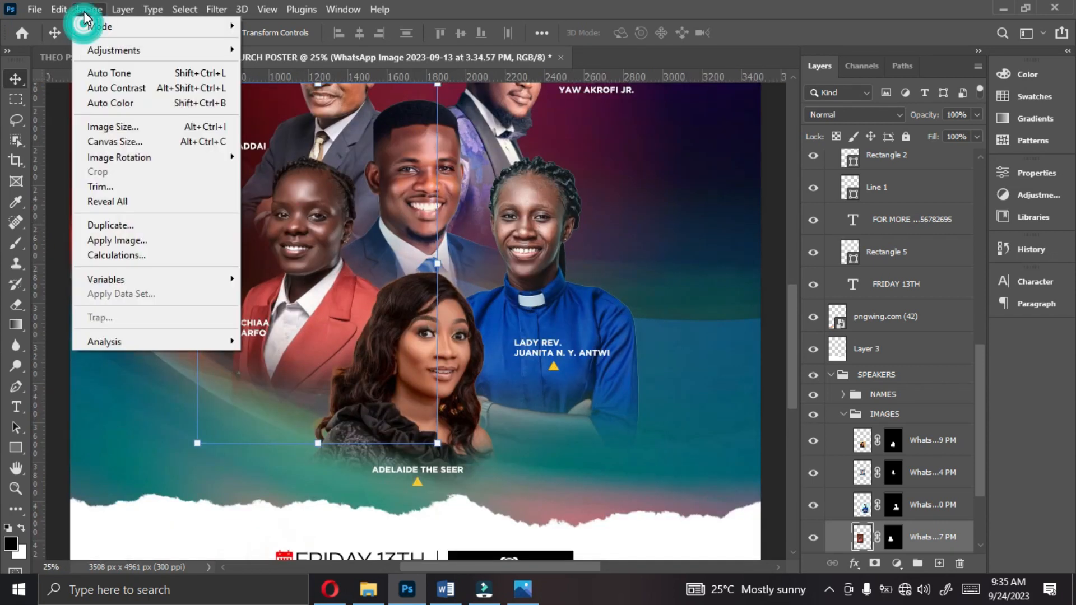
mouse_move(118, 56)
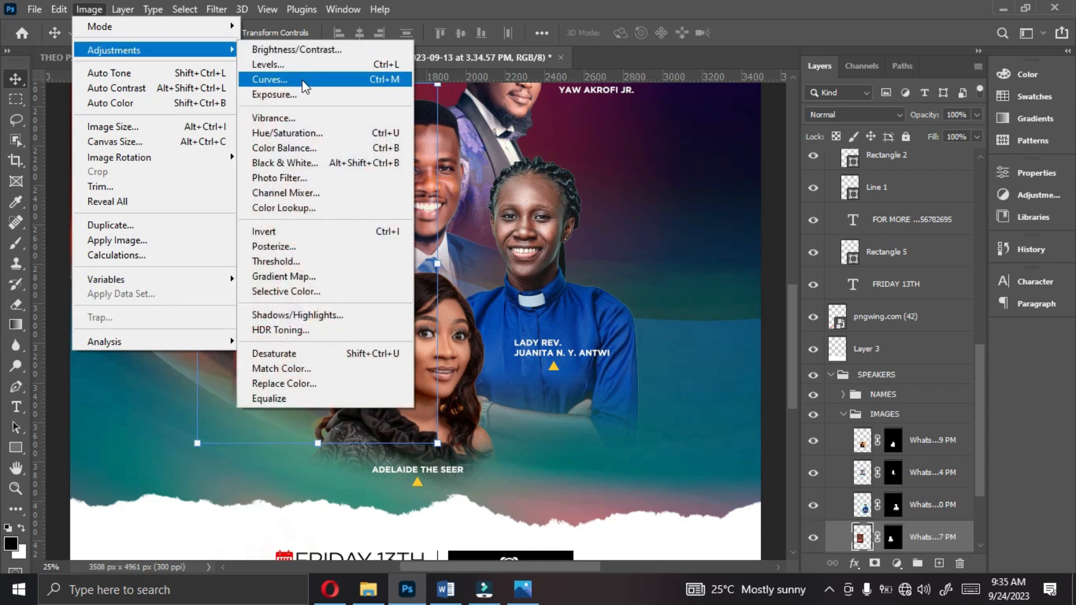
left_click(298, 95)
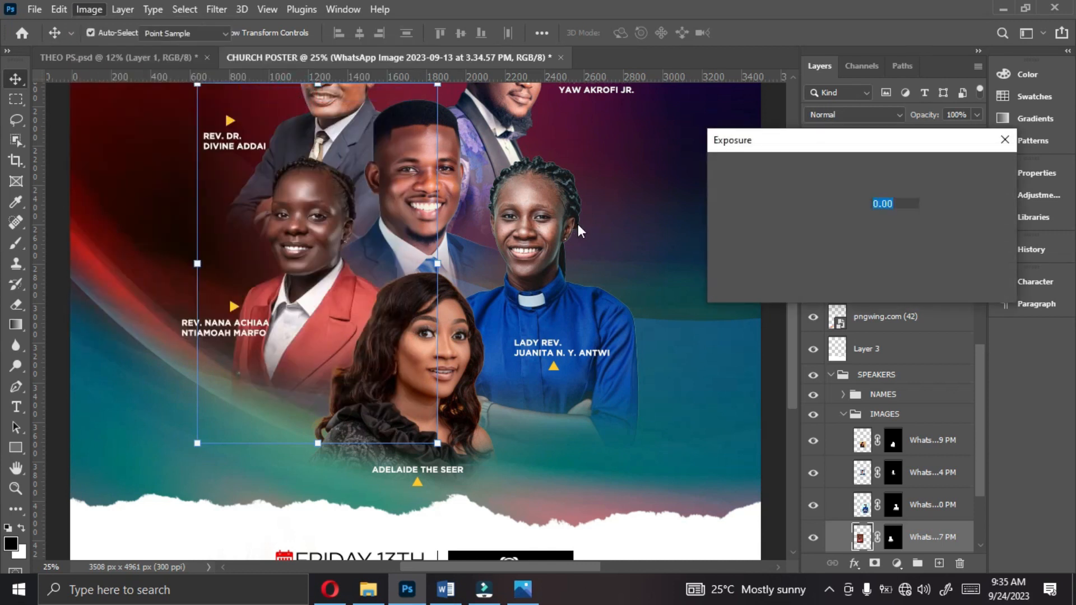
left_click_drag(822, 221, 830, 221)
left_click(963, 172)
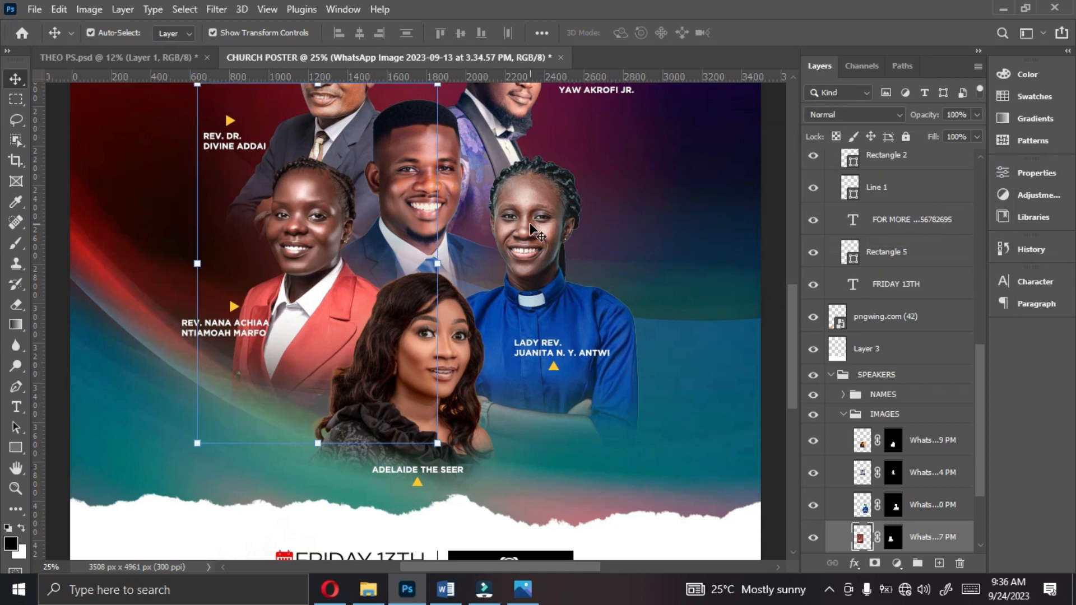
Step: Apply an Exposure adjustment of +0.40 to the photo of the central male speaker in the blue suit
left_click(405, 179)
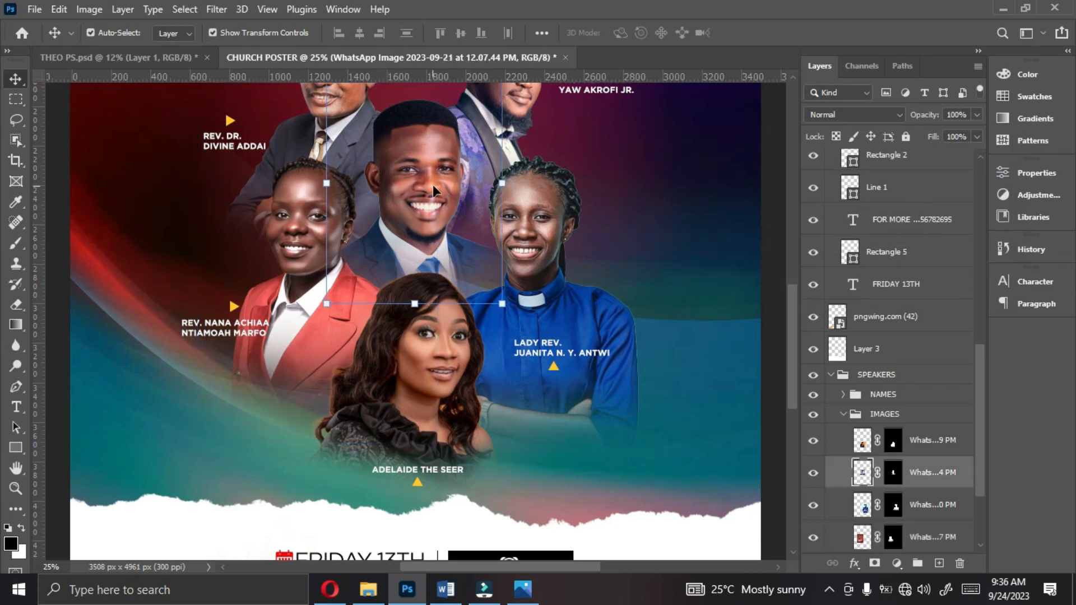
left_click(93, 9)
mouse_move(97, 48)
left_click(267, 93)
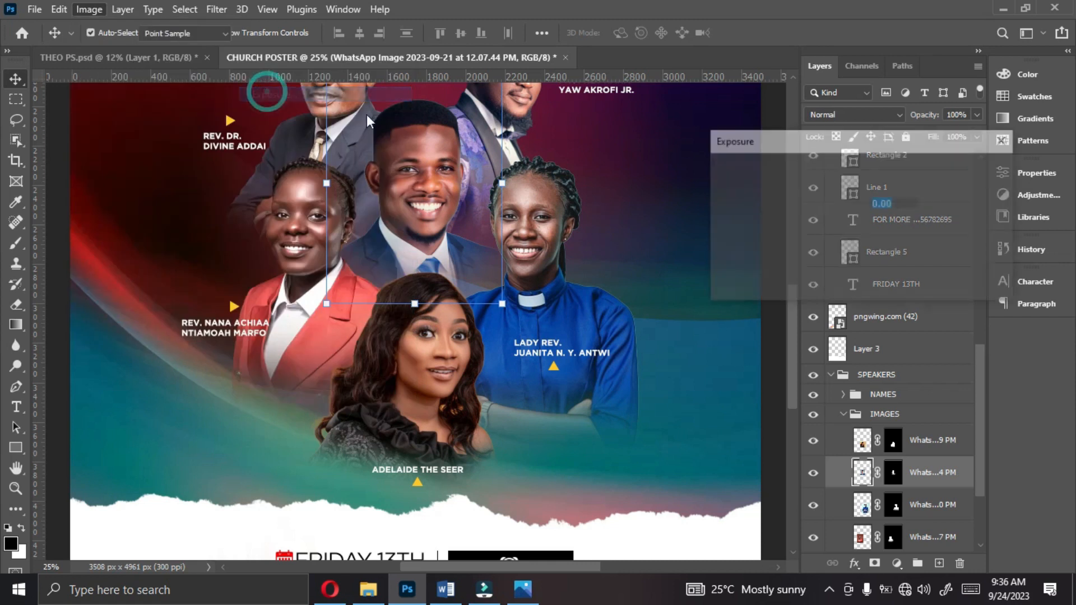
left_click_drag(822, 225, 828, 226)
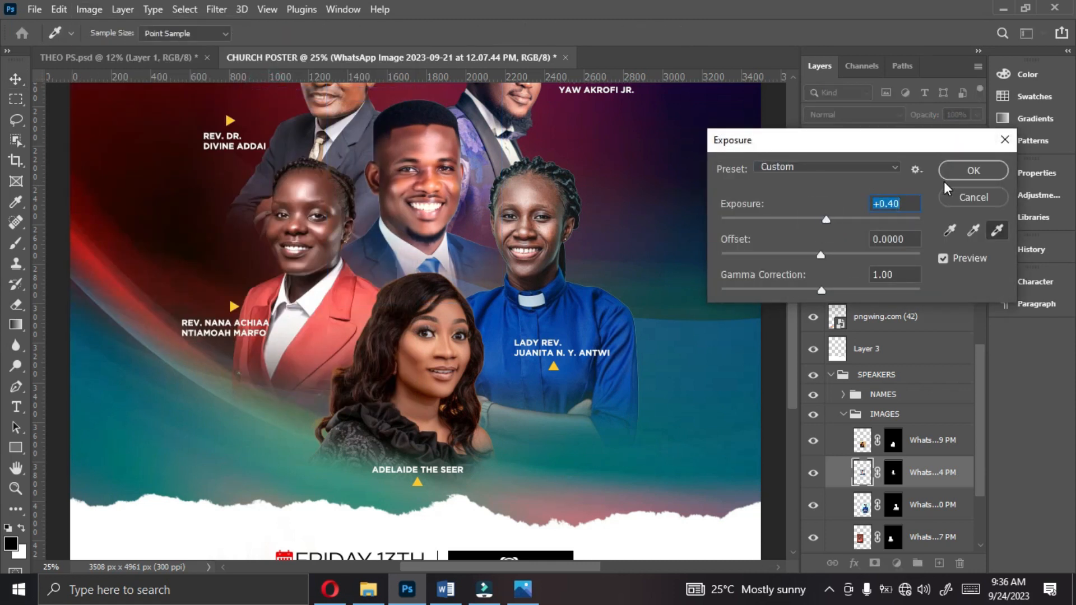
left_click(958, 178)
Step: Collapse the SPEAKERS group and place the Light copy image from the PNG FILES folder directly above the BACKGROUNDS group
mouse_move(799, 301)
left_mouse_down()
mouse_move(793, 267)
mouse_move(792, 285)
left_mouse_up()
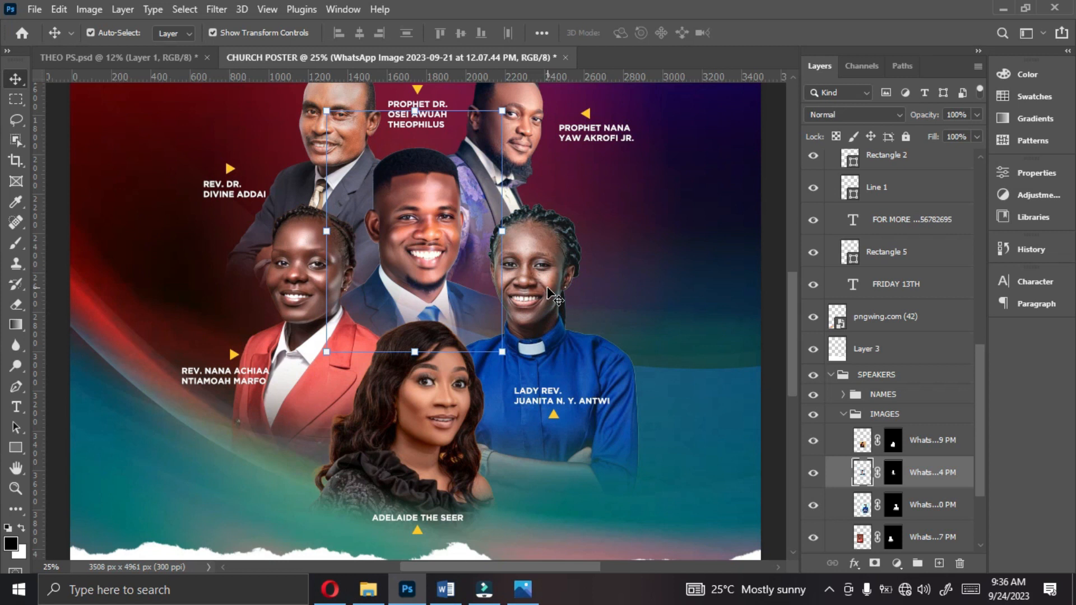
left_click_drag(792, 310, 803, 360)
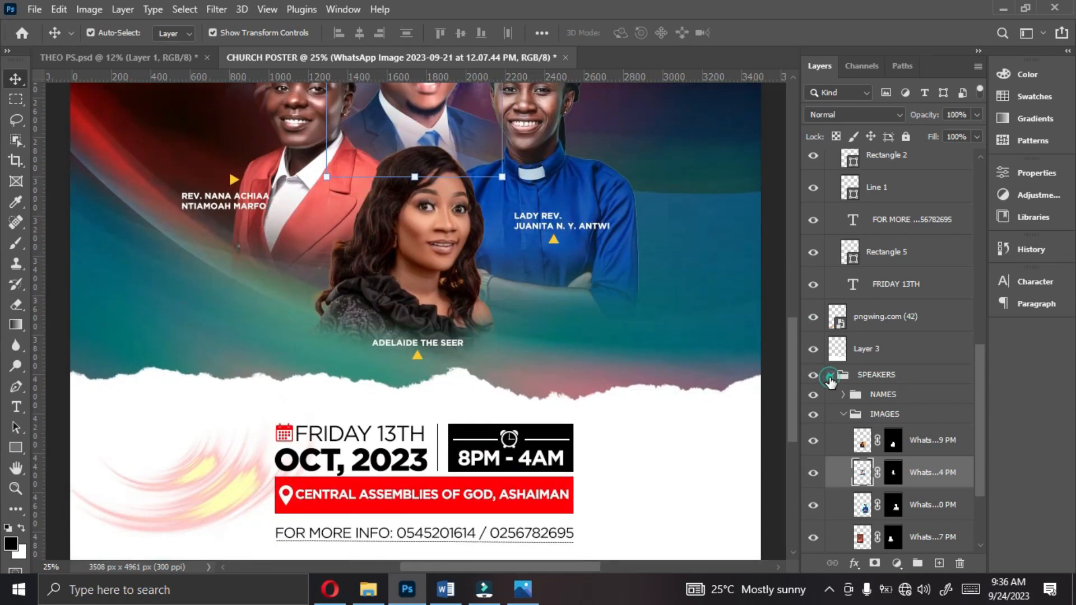
left_click(831, 377)
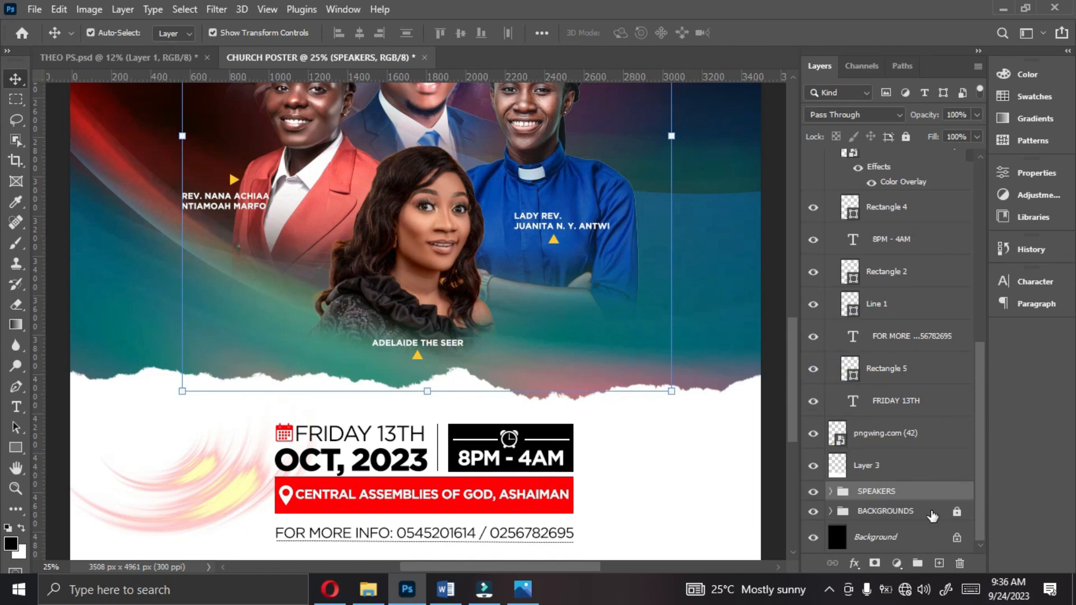
left_click(935, 515)
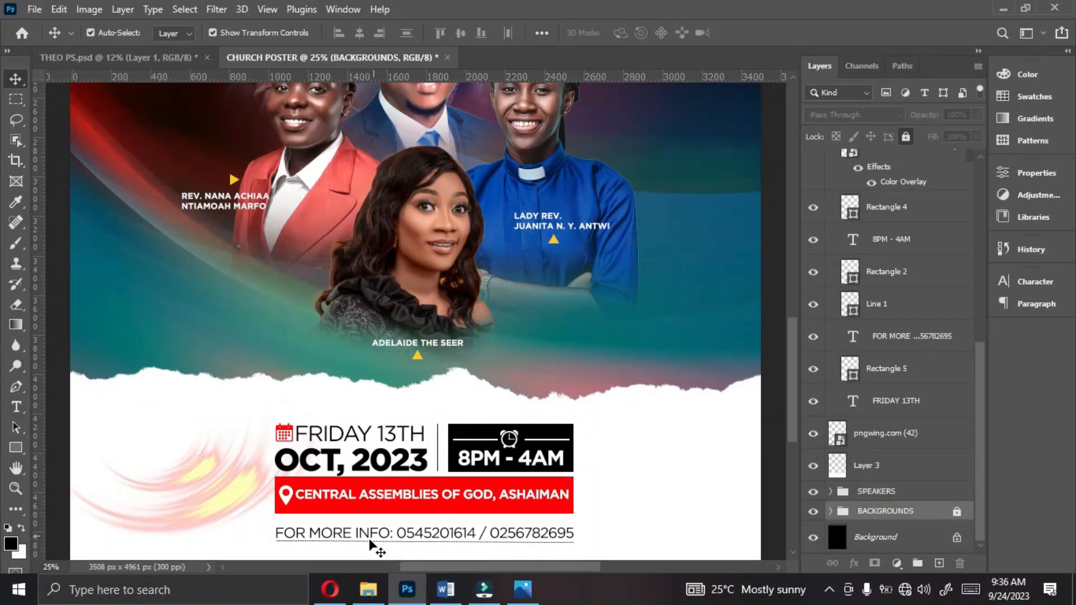
left_click(367, 592)
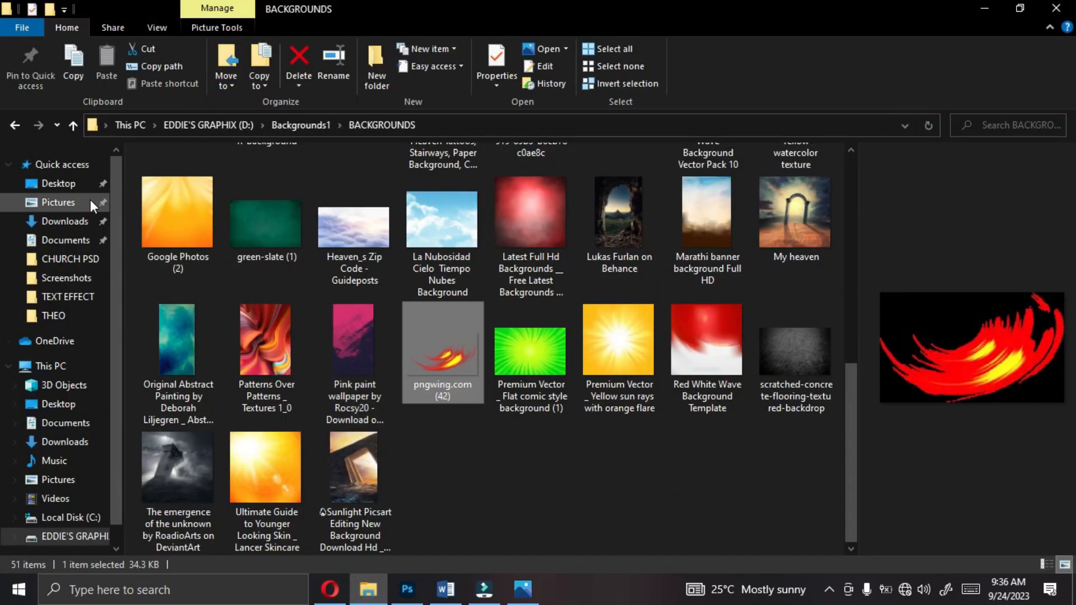
left_click(15, 126)
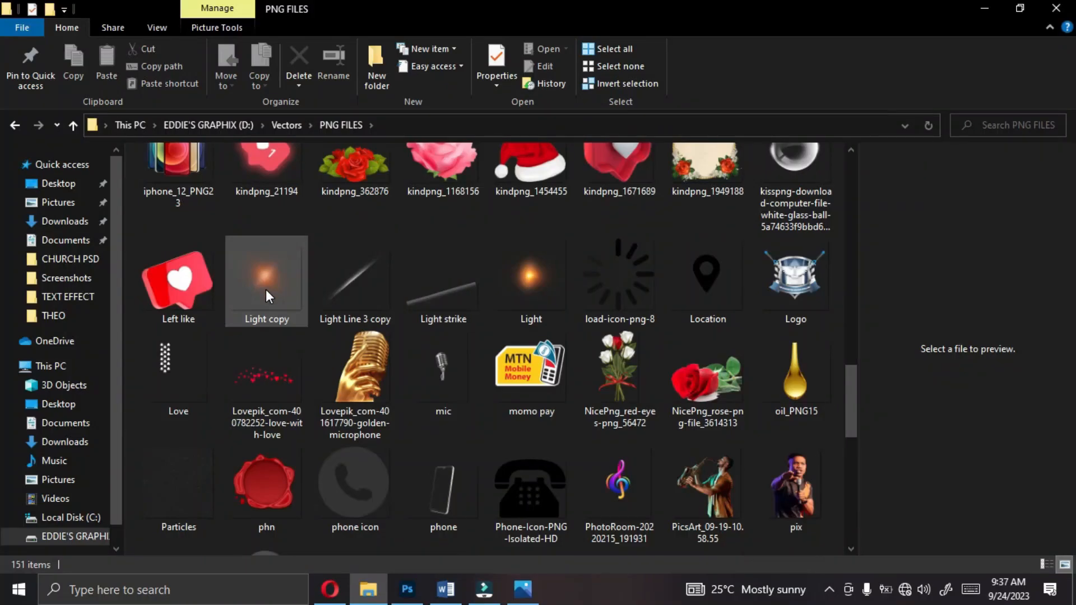
left_click(266, 289)
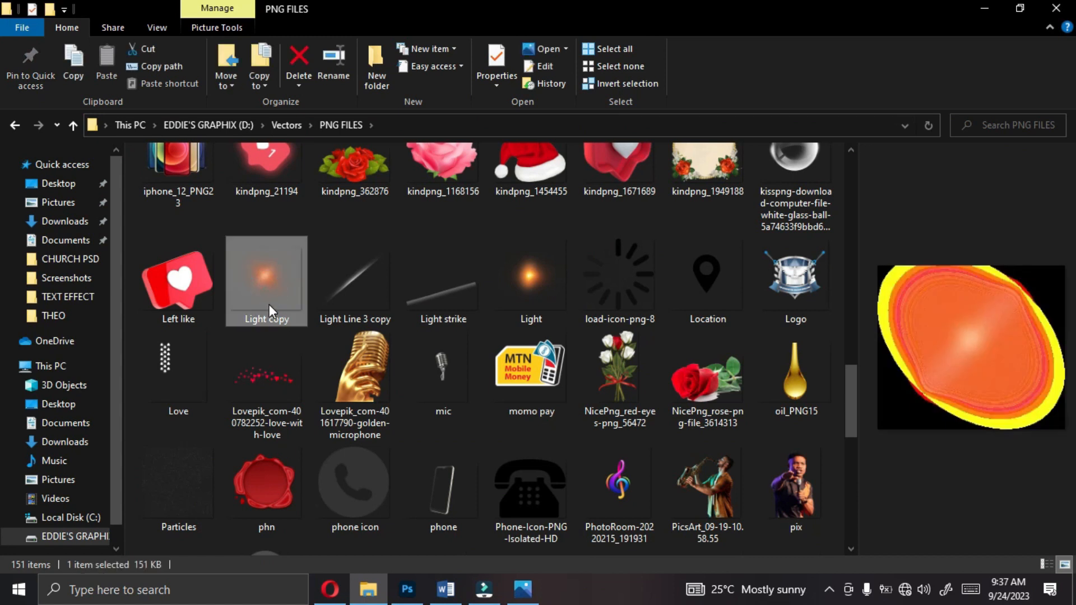
left_click_drag(273, 289, 400, 427)
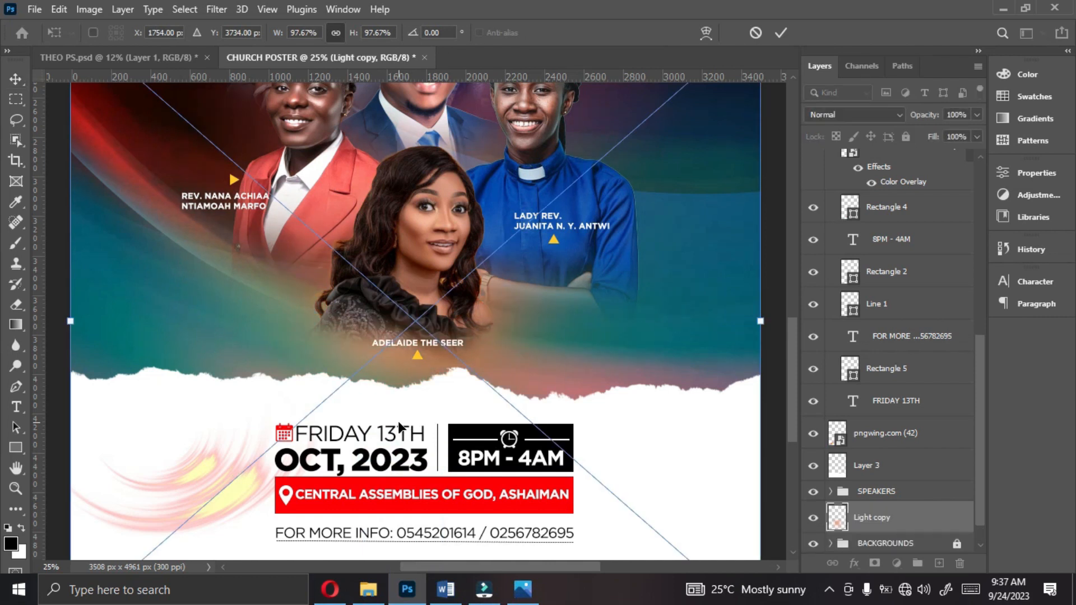
Step: Move the placed light glow slightly left and up, beside the front speaker, and commit the placement
key("ctrl+minus")
key("ctrl+minus")
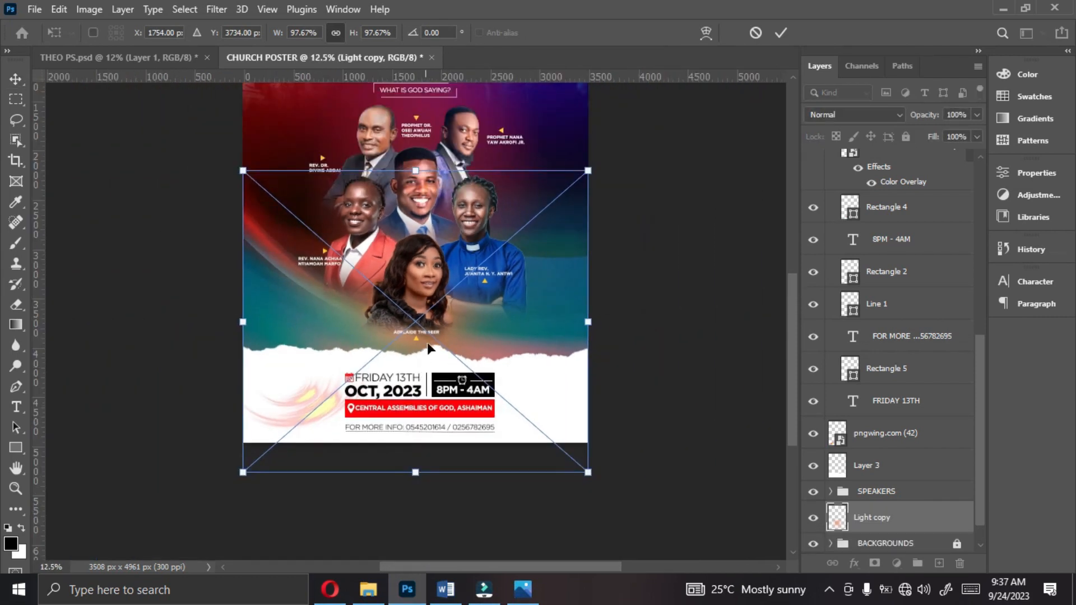
left_click_drag(405, 332, 362, 327)
key("Return")
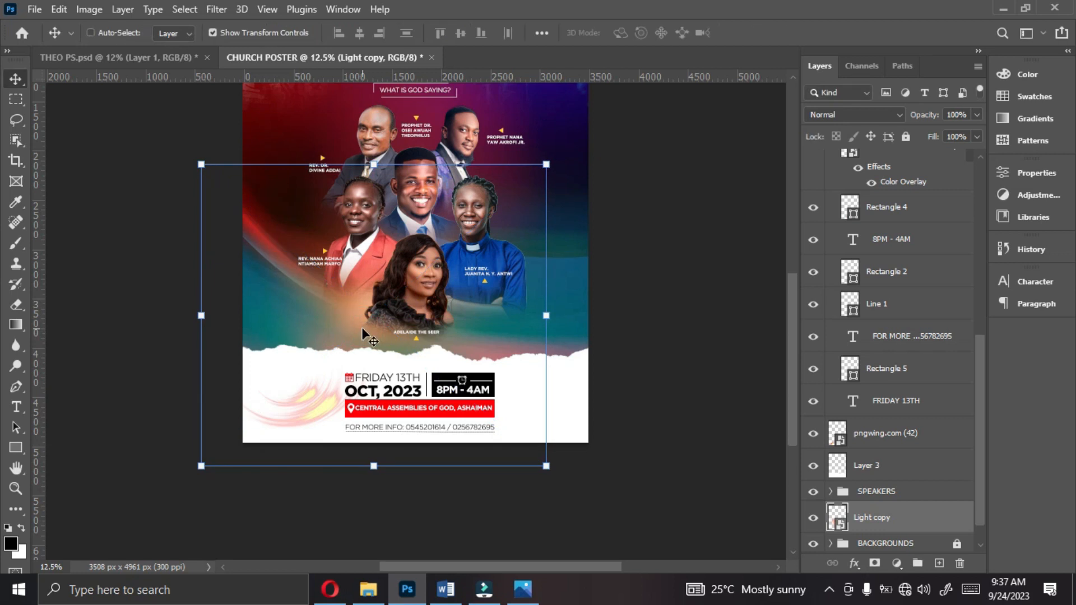
Step: Duplicate the Light copy layer and lock the collapsed SPEAKERS group
key("ctrl+j")
left_click_drag(365, 310, 346, 265)
key("ctrl+z")
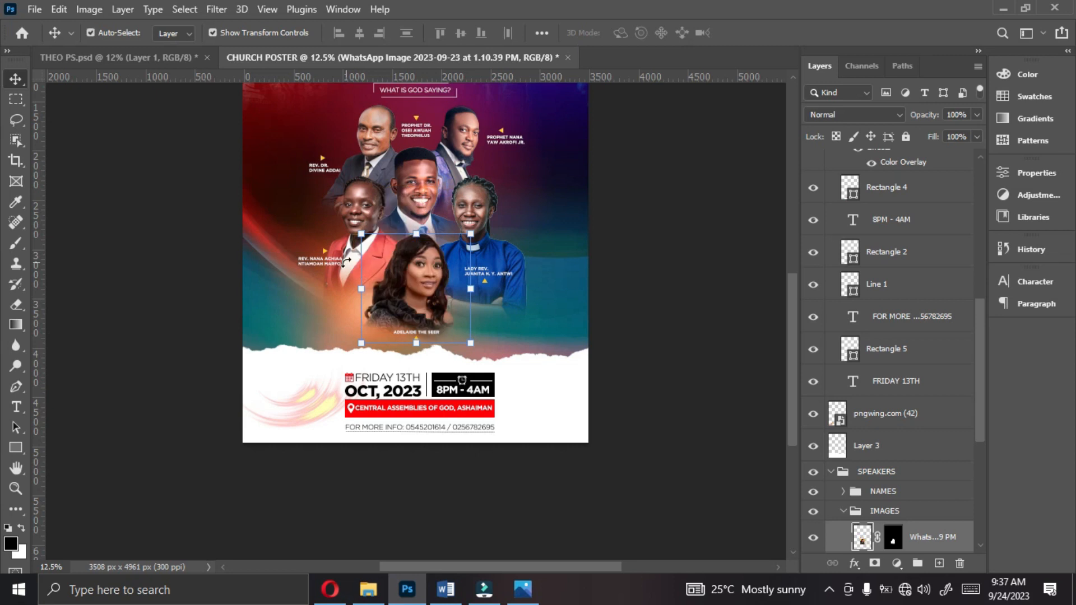
left_click(833, 473)
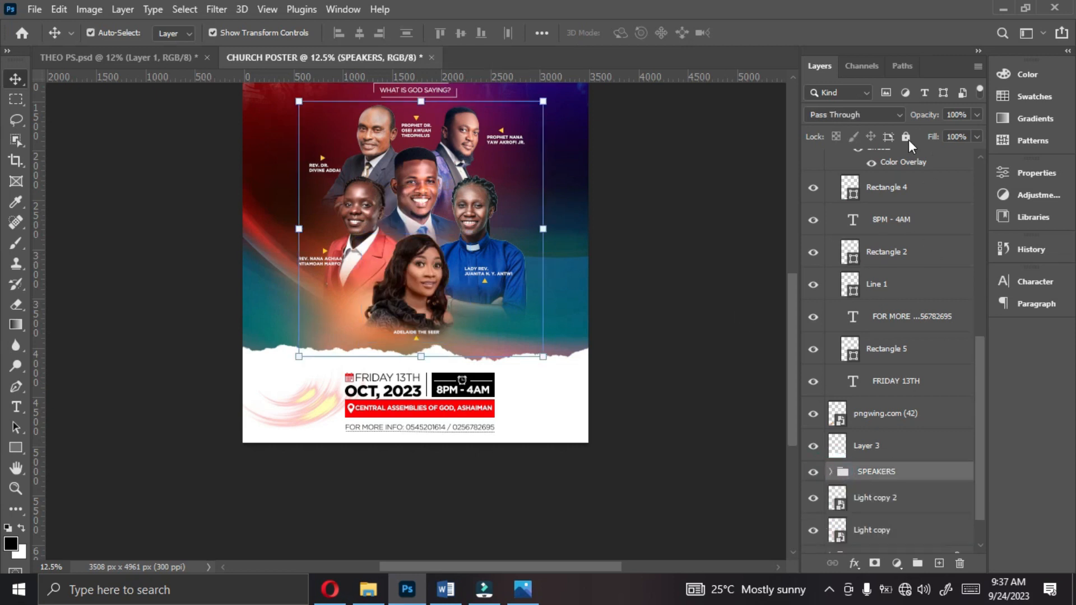
left_click(905, 136)
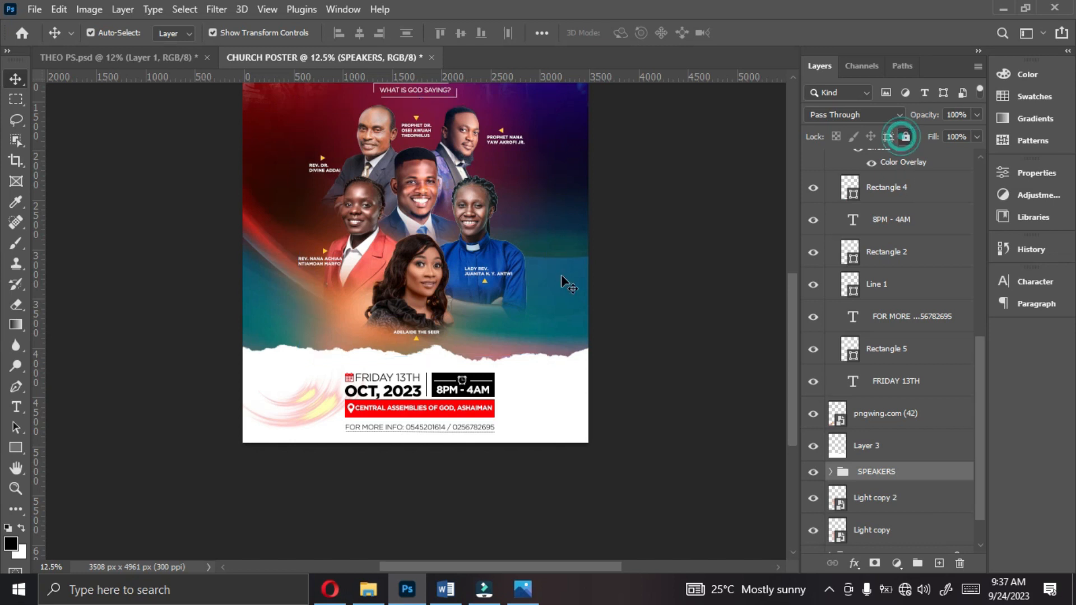
Step: Move the Light copy 2 glow up behind the middle of the speaker group
left_click(365, 322)
left_click_drag(366, 324, 369, 318)
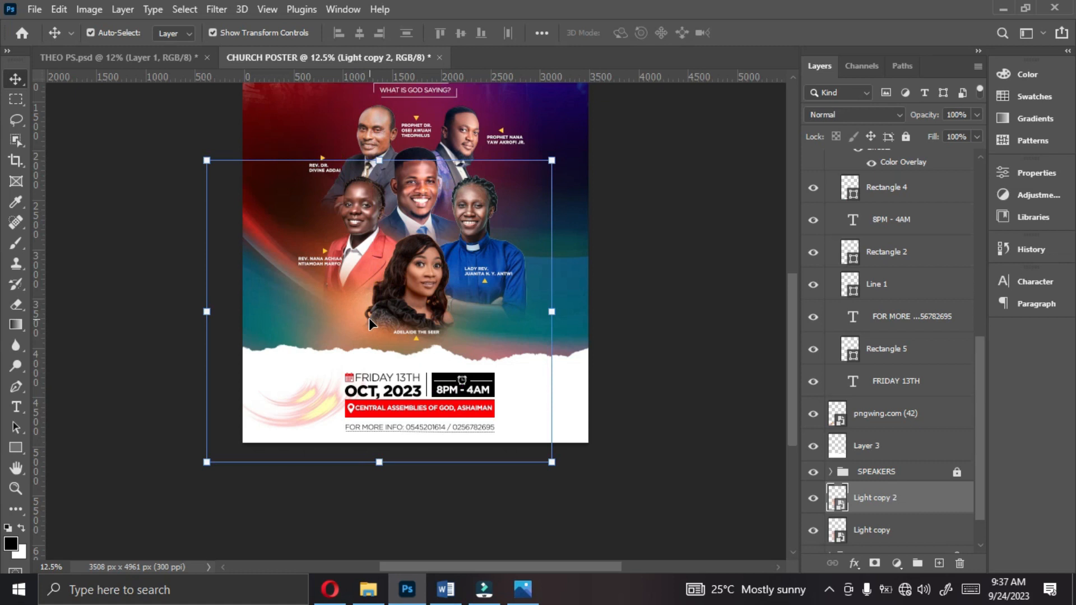
key("ctrl")
left_click_drag(365, 321, 413, 245)
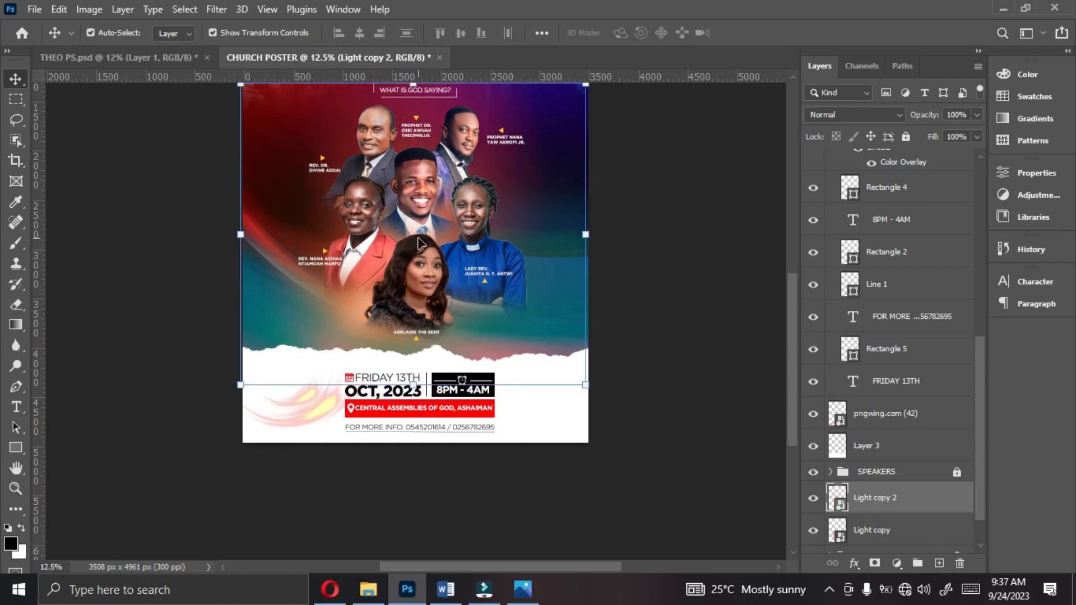
Step: Duplicate the original light glow and position the copy up and to the left, beside the speaker in the red jacket
left_click(360, 314)
left_click_drag(361, 322, 321, 282)
left_click(320, 281)
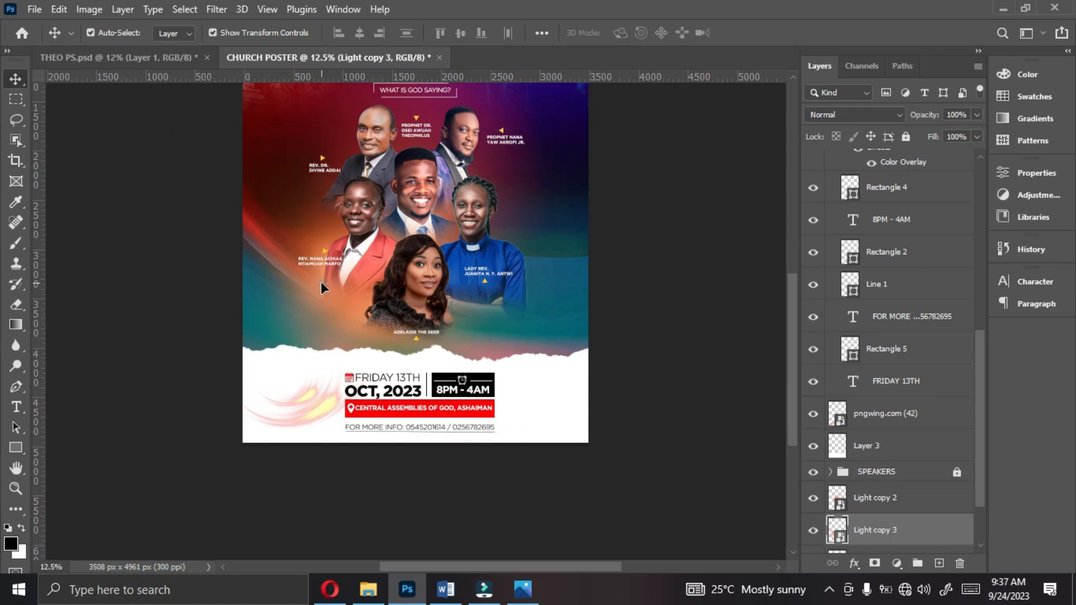
Step: Apply Hue/Saturation to the Light copy 2 glow behind the speakers, shifting its hue in the negative direction
left_click(424, 224)
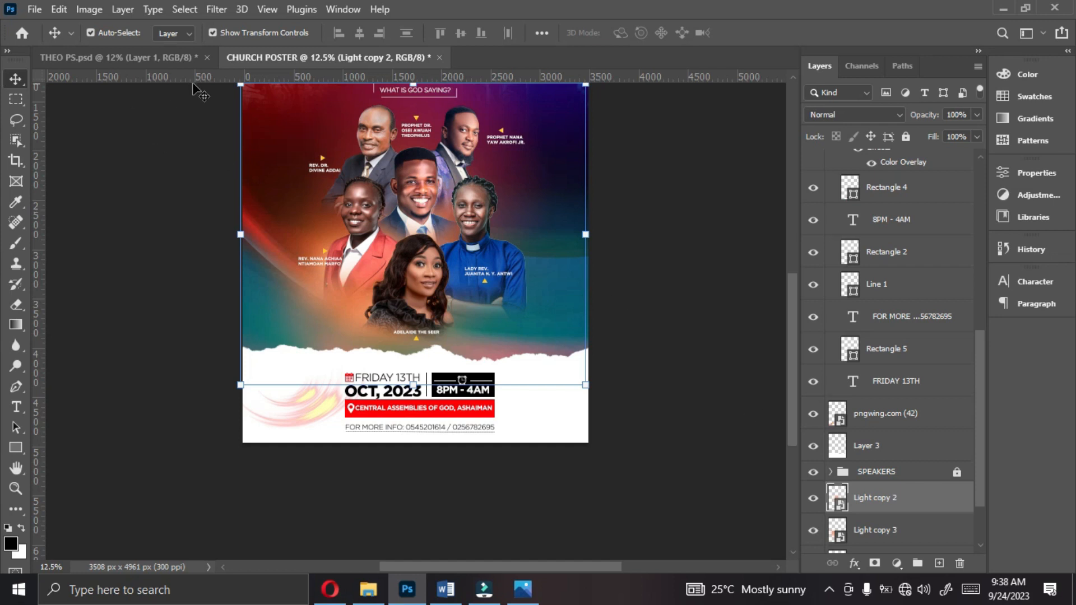
left_click(91, 10)
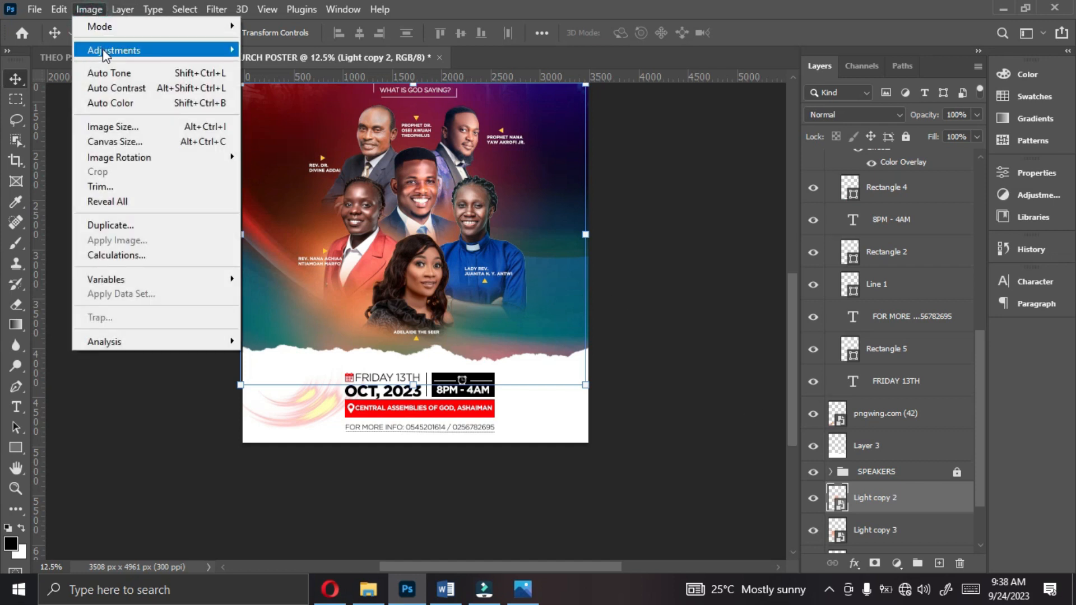
mouse_move(106, 52)
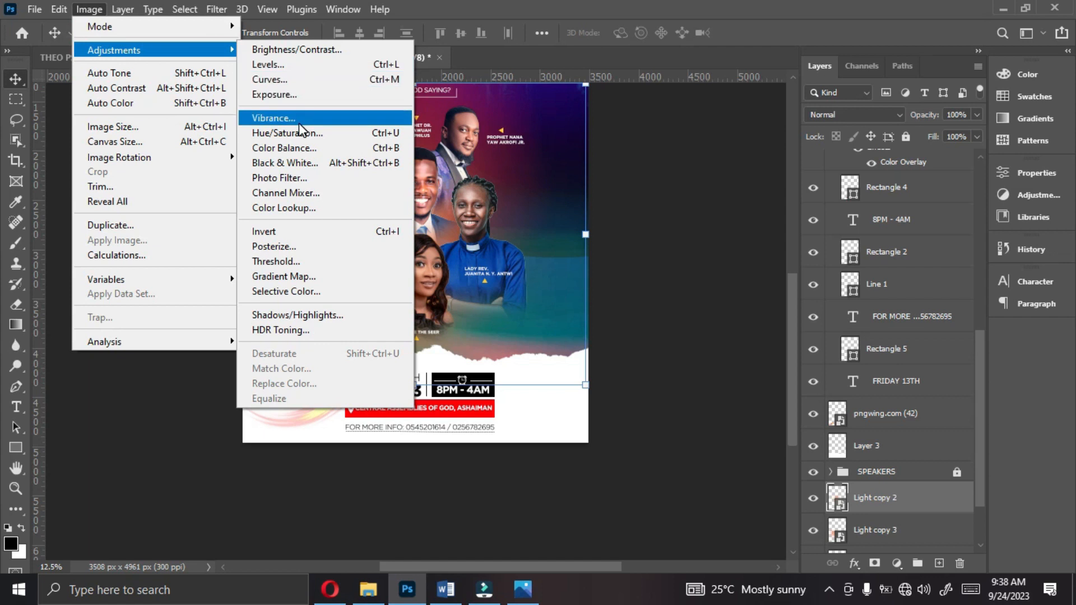
left_click(94, 12)
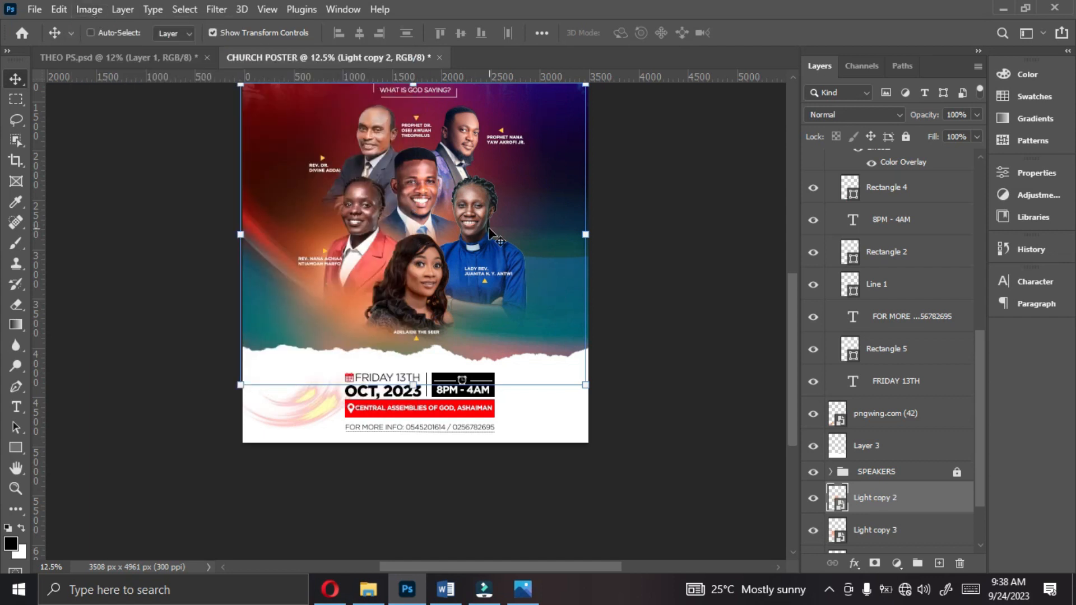
key("ctrl+u")
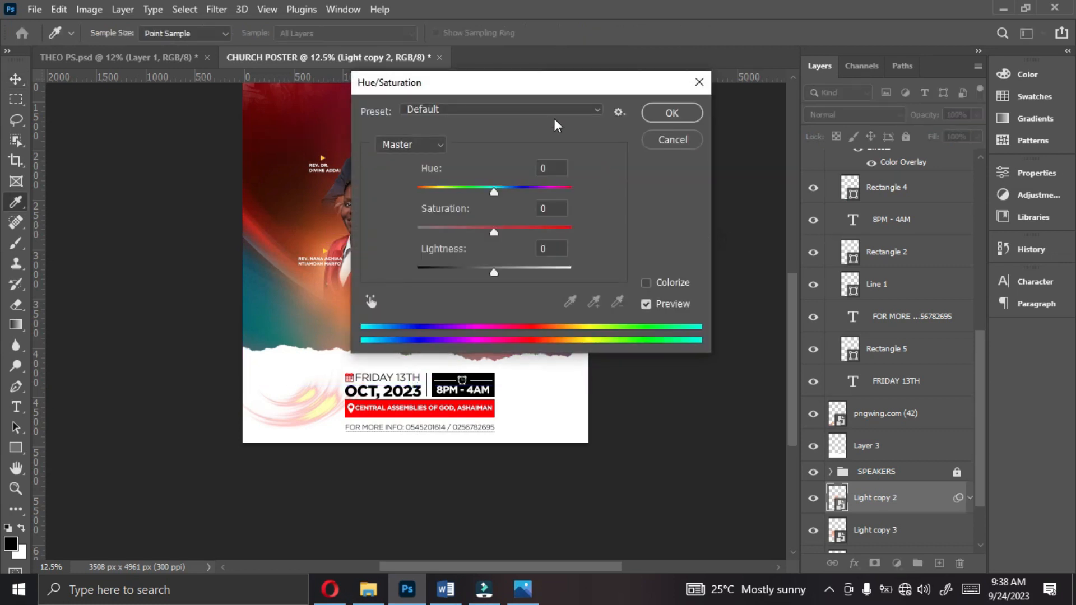
left_click_drag(535, 89, 837, 110)
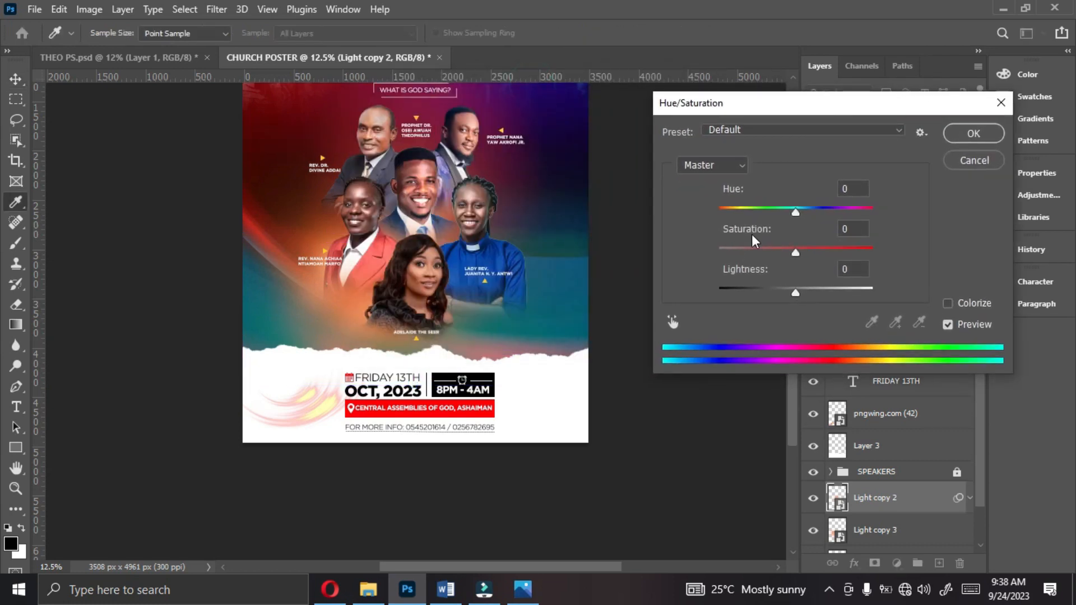
left_click_drag(796, 212, 764, 238)
left_click(975, 139)
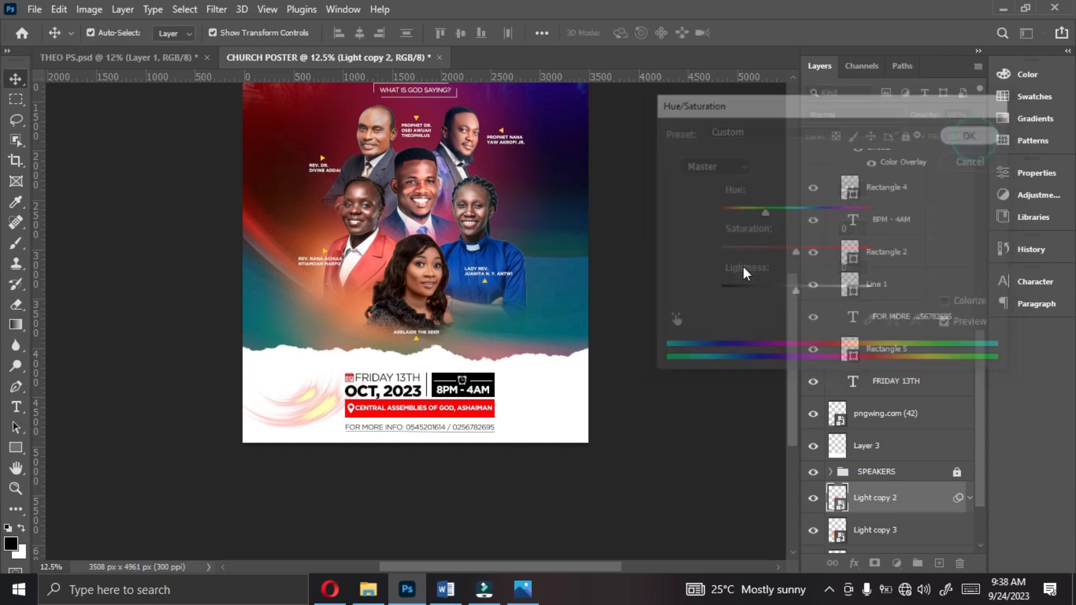
Step: Duplicate the Light copy 2 glow and place the copy above the SPEAKERS group in the layer order
left_click_drag(790, 316, 786, 291)
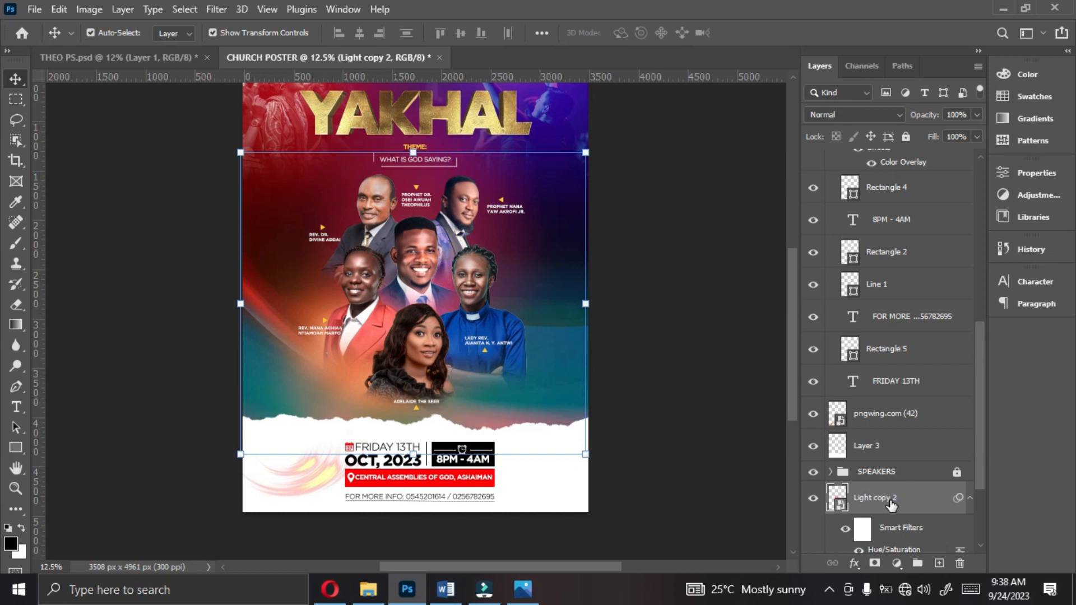
key("ctrl+j")
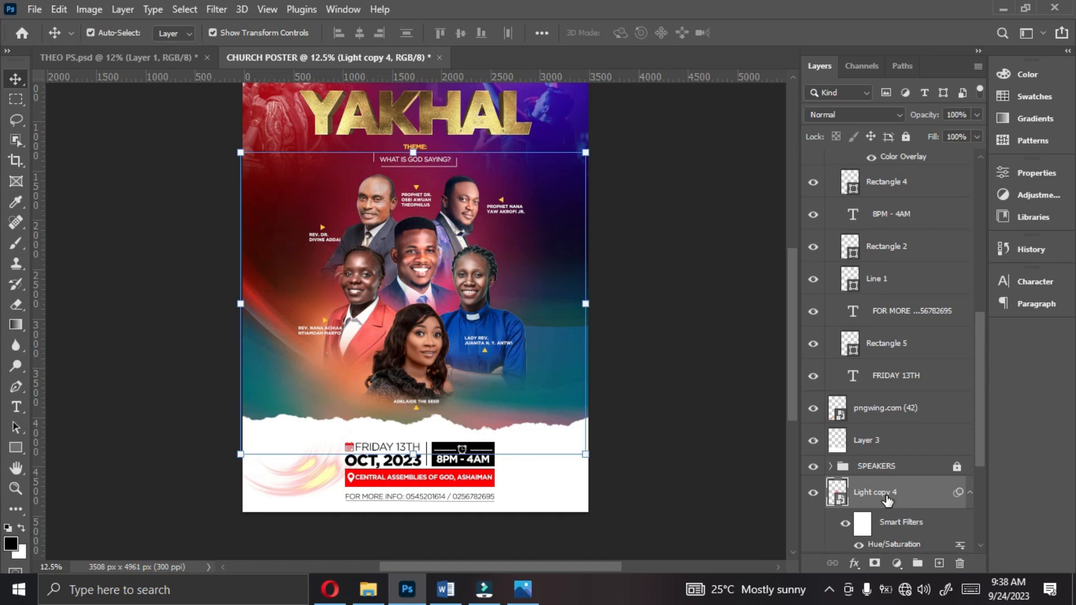
left_click_drag(884, 492, 879, 456)
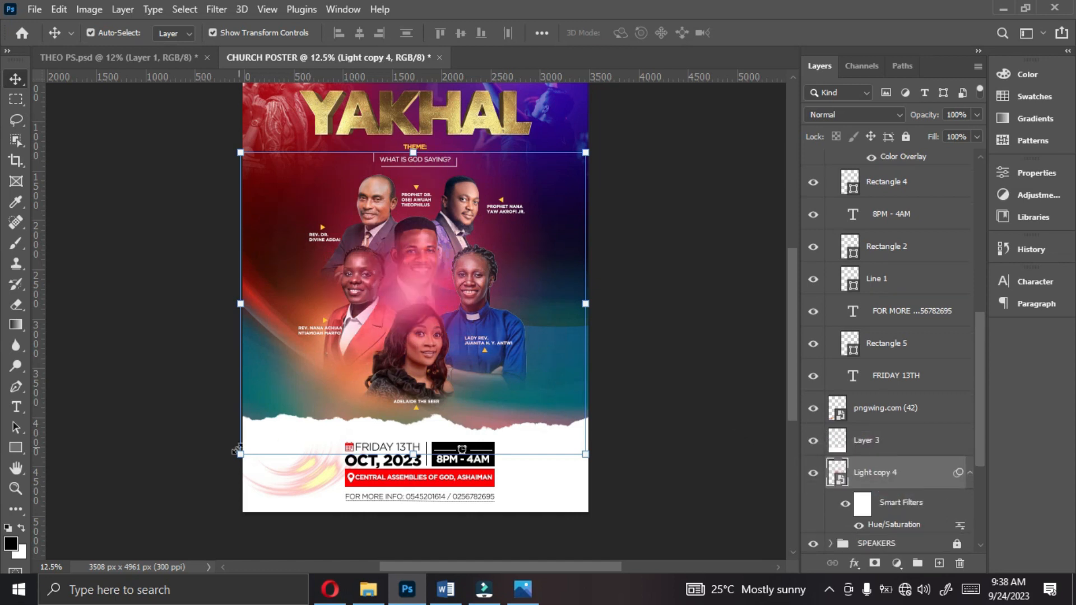
Step: Scale the Light copy 4 glow down to a small spot and position it over the speakers
left_click_drag(240, 454, 390, 324)
left_click_drag(586, 153, 495, 233)
left_click_drag(468, 297, 474, 324)
left_click_drag(445, 273, 452, 301)
left_click_drag(454, 339, 409, 277)
key("Return")
Step: Duplicate the small glow five times and spread the copies across the speakers' shoulders and chests
key("ctrl+j")
key("ctrl+j")
key("ctrl+j")
key("ctrl+j")
key("ctrl+j")
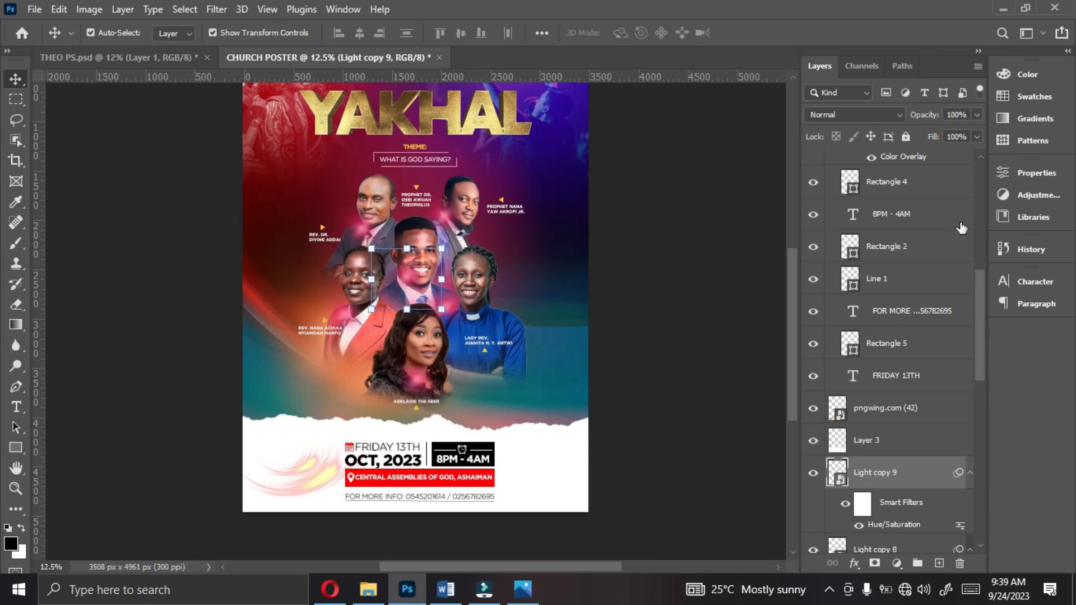
Step: Lower the opacity of the small light glows over the speakers to about half, with Light copy 8 at 51%
left_click(977, 115)
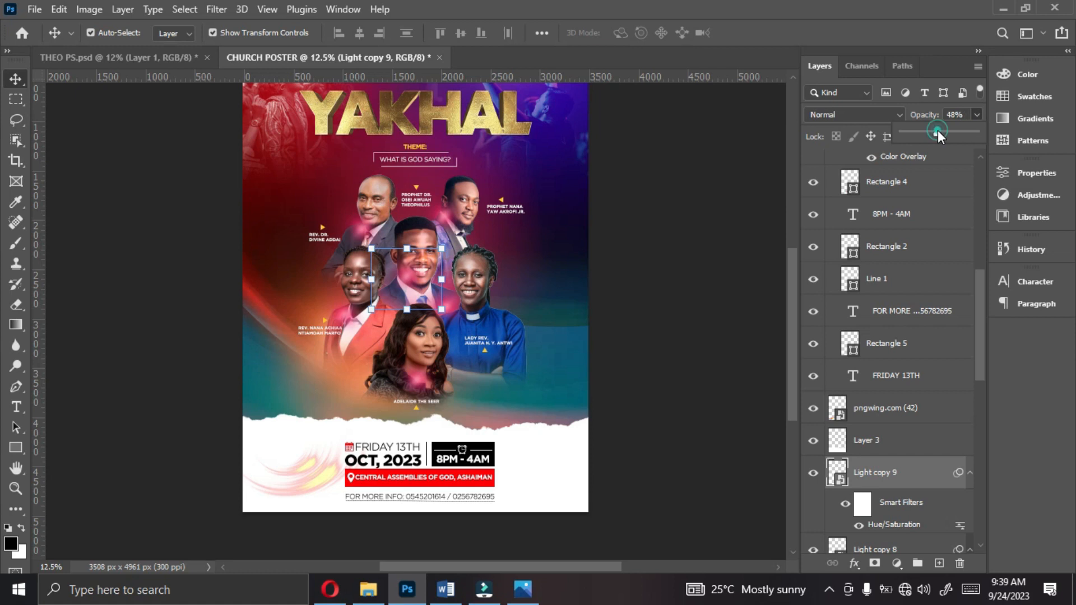
left_click(452, 222)
key("ctrl+plus")
key("alt+bracketleft")
key("alt+bracketright")
key("alt+bracketright")
key("alt+bracketright")
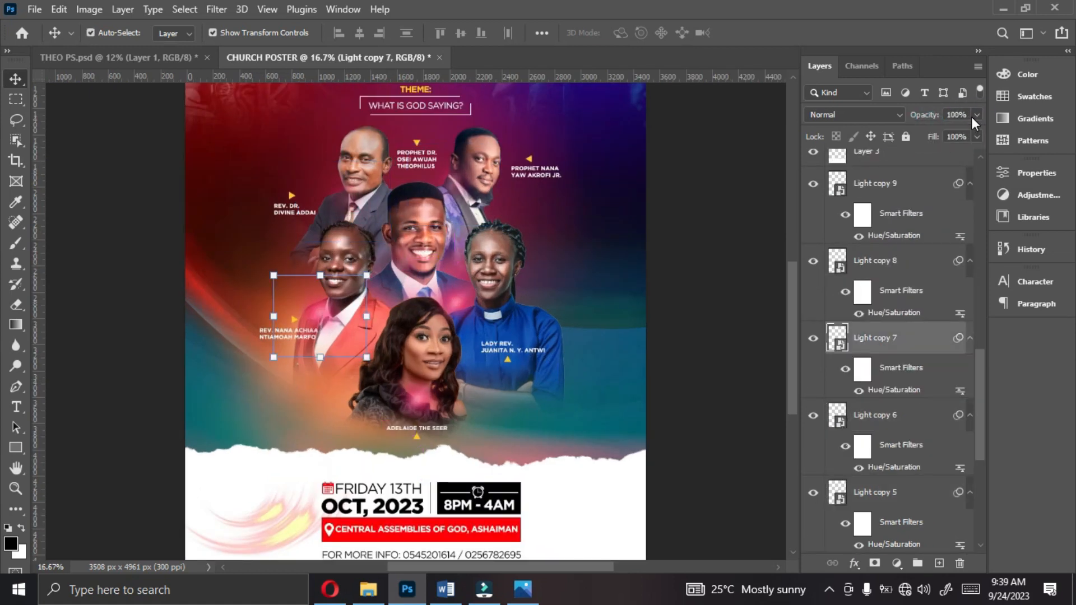
key("alt+bracketleft")
key("alt+bracketleft")
key("alt+bracketleft")
left_click(977, 114)
left_click(456, 302)
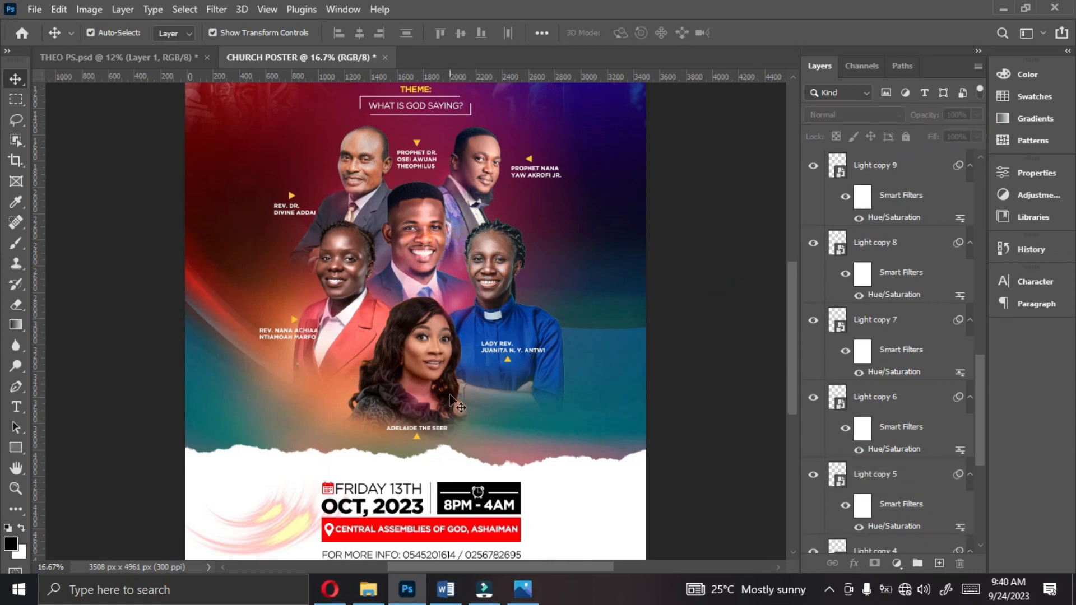
Step: Shift the Light copy 8 glow slightly over the front speaker's chest and deselect it
left_click(415, 414)
mouse_move(415, 414)
left_mouse_down()
mouse_move(425, 470)
mouse_move(392, 367)
mouse_move(419, 414)
left_mouse_up()
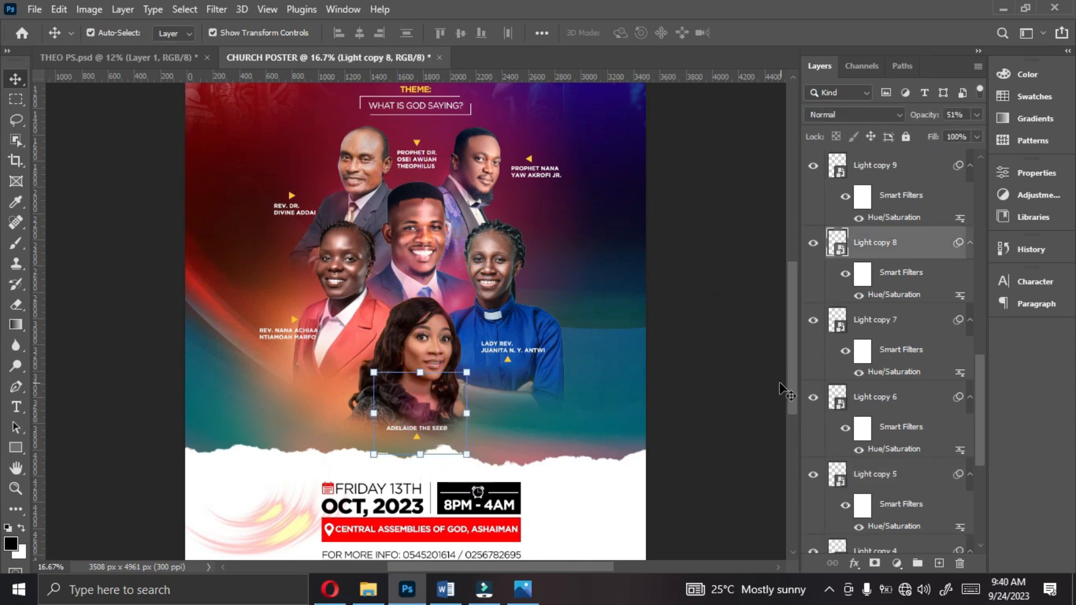
left_click(699, 363)
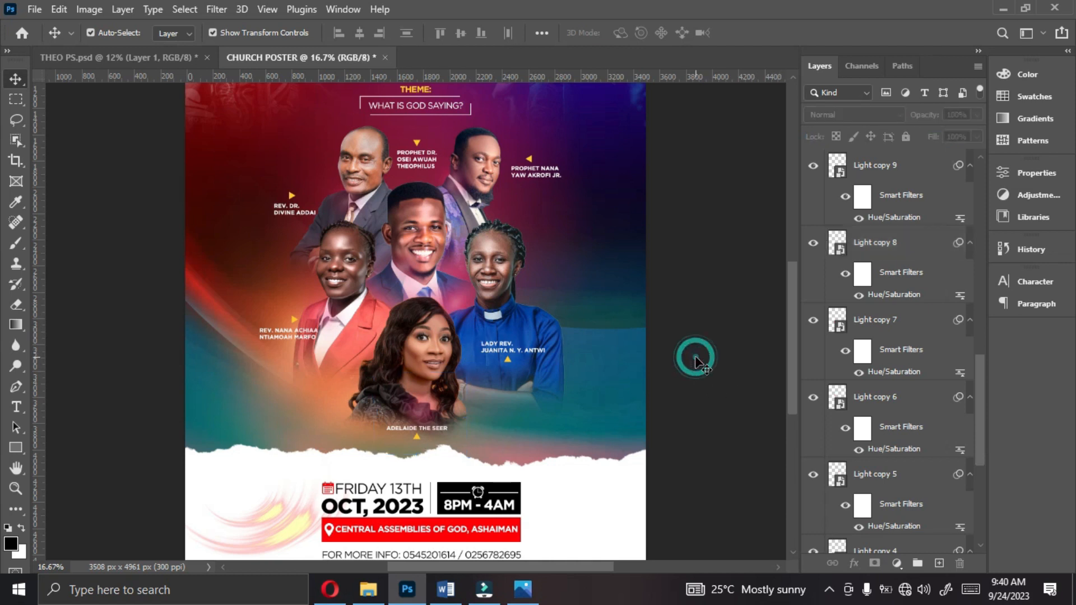
Step: Nudge the gold YAKHAL title slightly upward
key("ctrl+0")
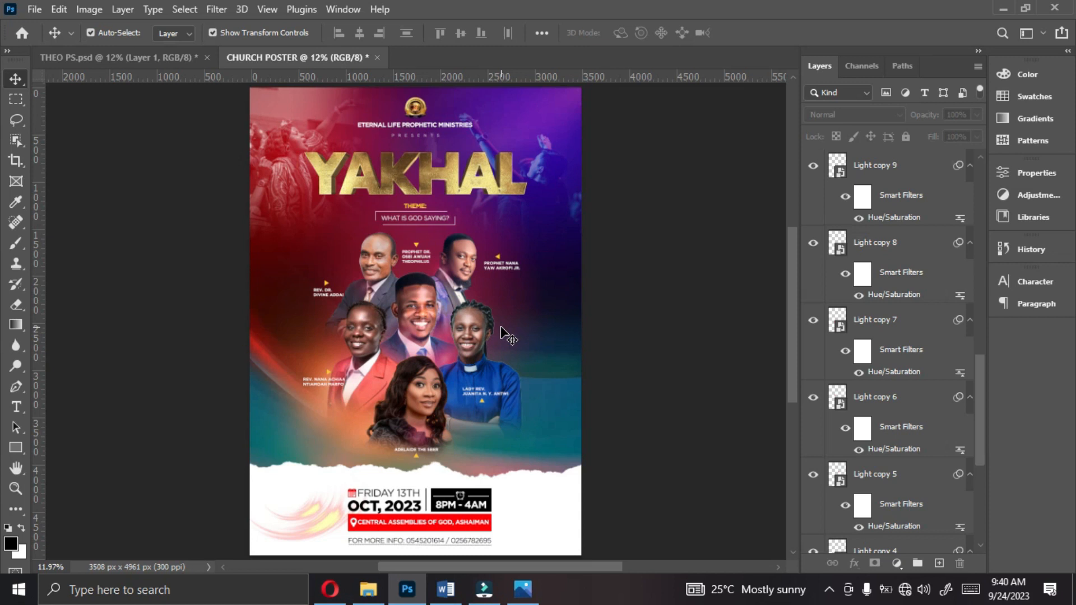
left_click(394, 167)
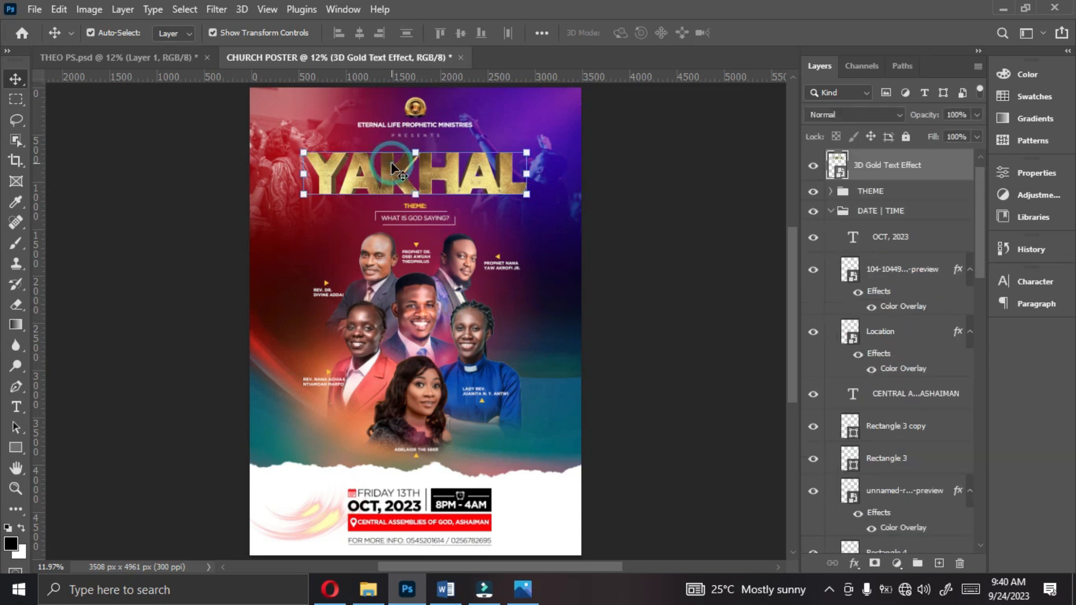
left_click_drag(392, 167, 393, 164)
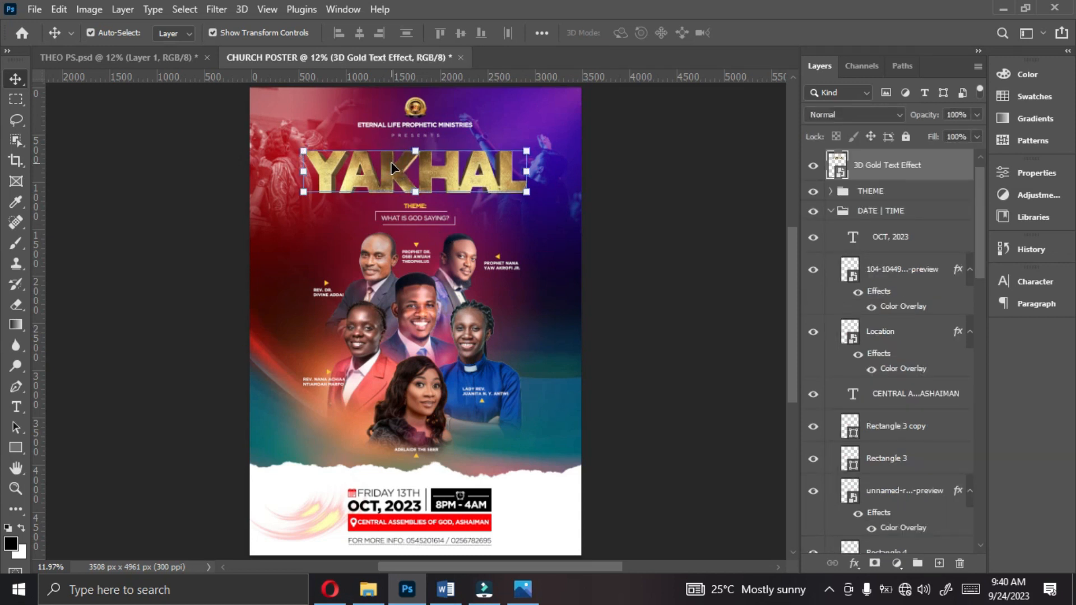
Step: Switch to File Explorer and bring the lens image from the Vectors > VEC folder into the church poster
left_click(368, 590)
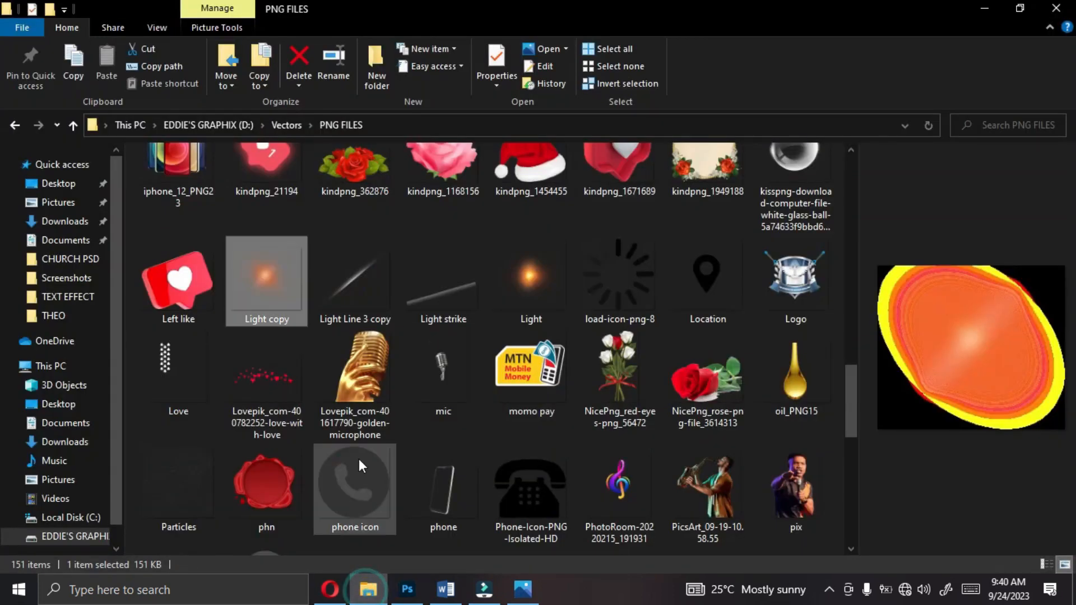
left_click(14, 129)
double_click(442, 193)
left_click_drag(852, 216, 852, 371)
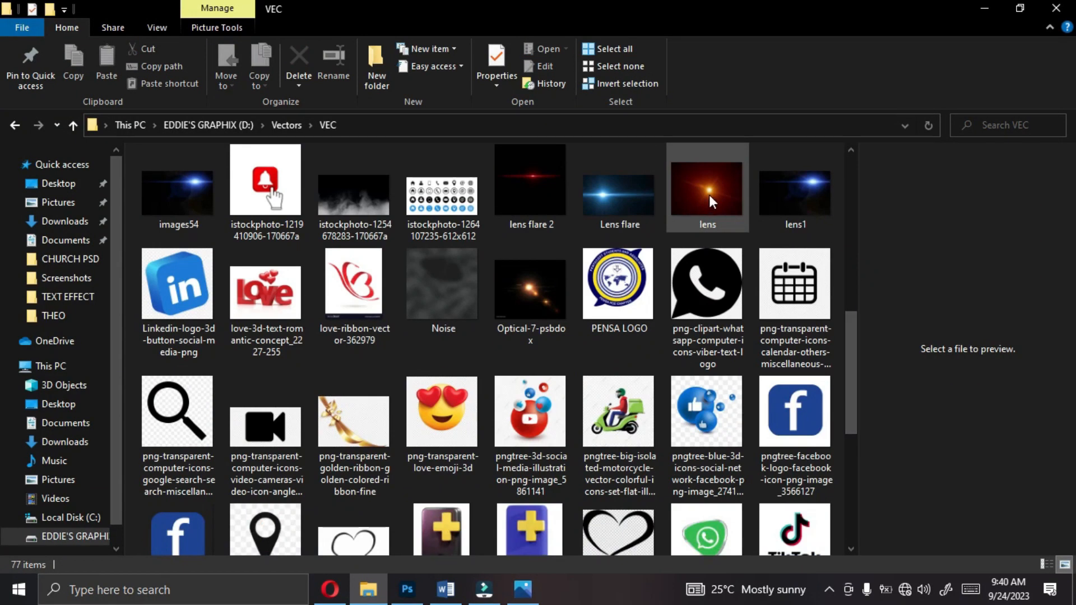
left_click(709, 194)
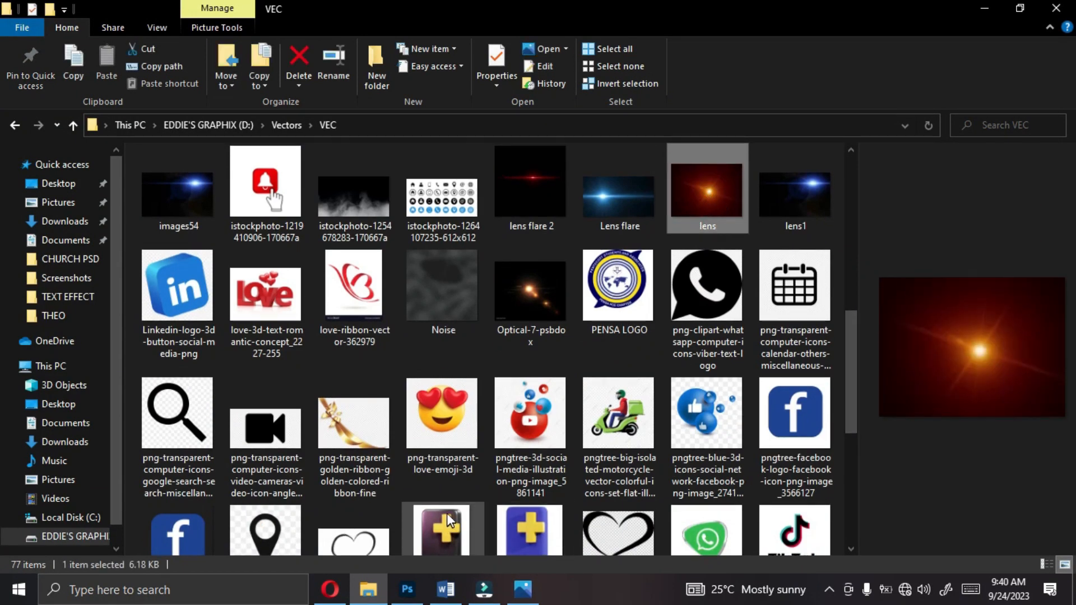
left_click_drag(704, 194, 418, 203)
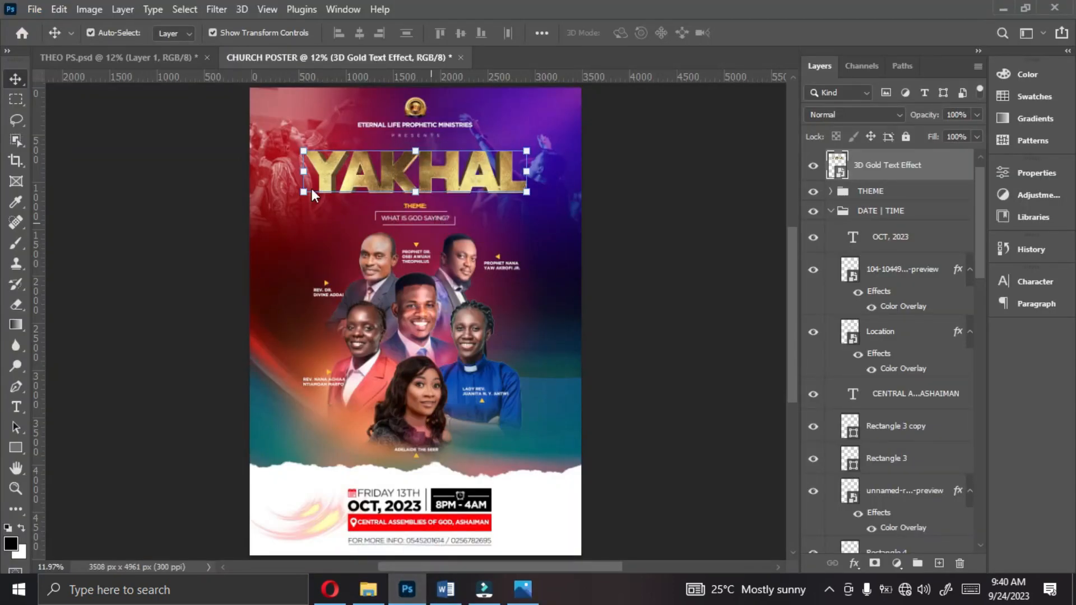
left_click_drag(312, 188, 415, 186)
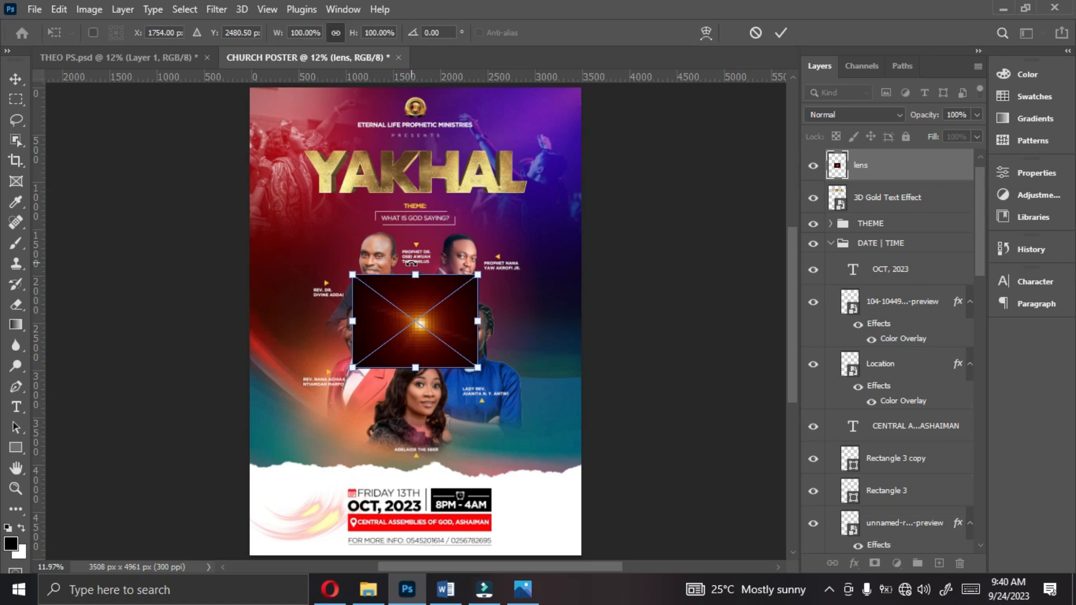
Step: Enlarge the lens image to 134.76% and place it over the second half of the YAKHAL title
key("ctrl+plus")
left_click_drag(443, 305, 564, 171)
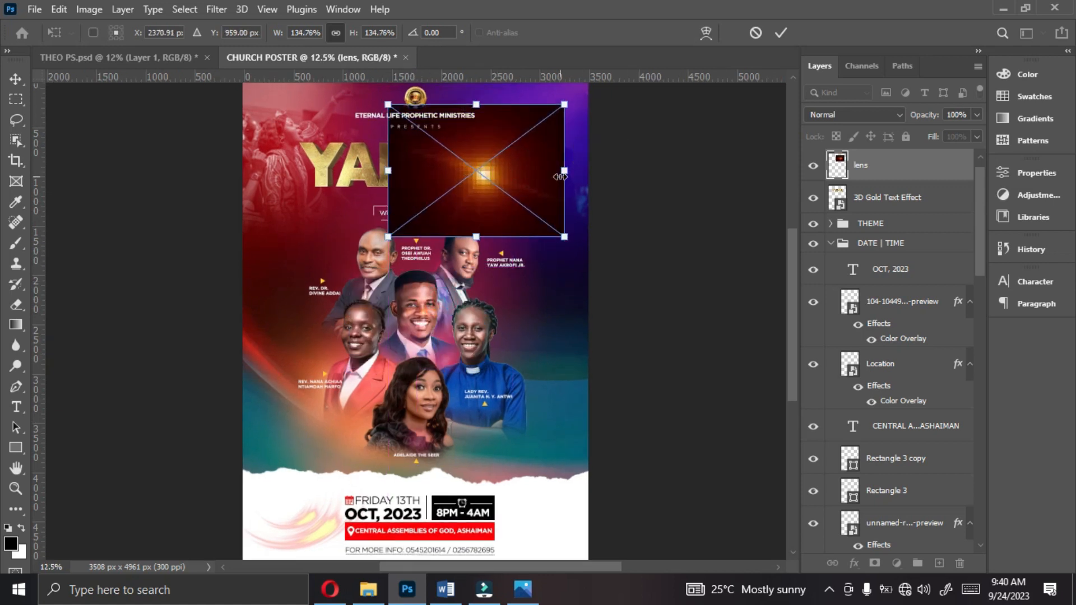
key("Return")
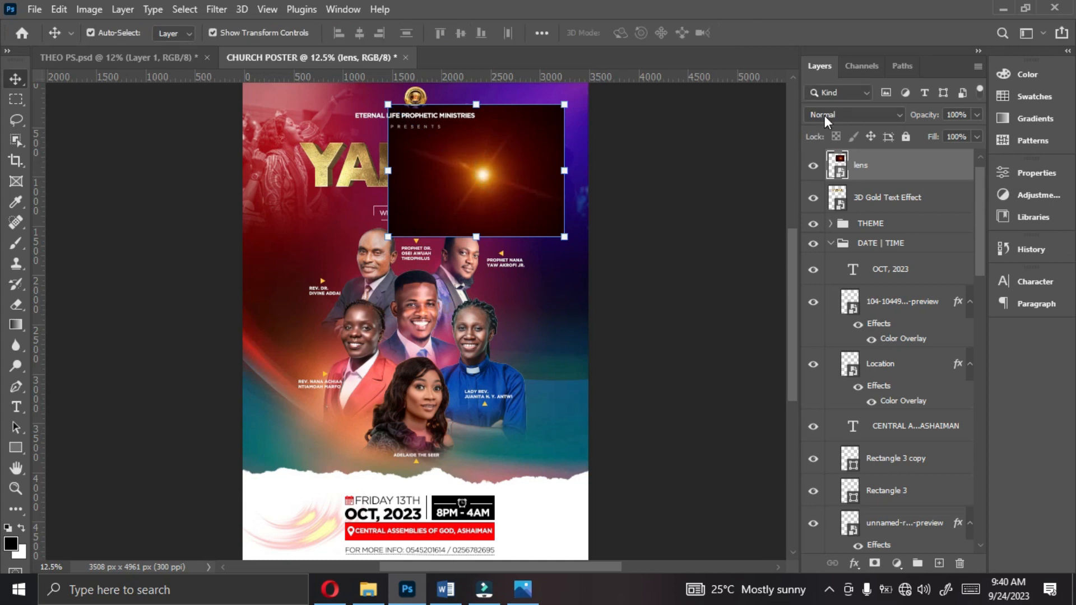
Step: Set the lens layer's blend mode to Screen and move its flare between the last two letters of the title
left_click(845, 109)
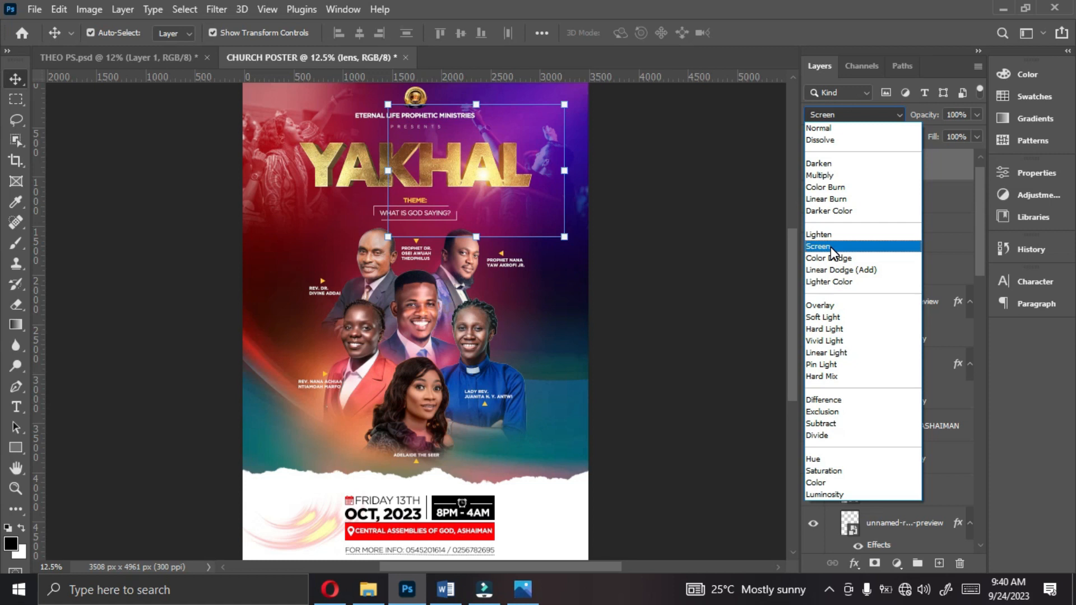
left_click(832, 250)
left_click_drag(486, 170, 502, 166)
left_click(502, 166)
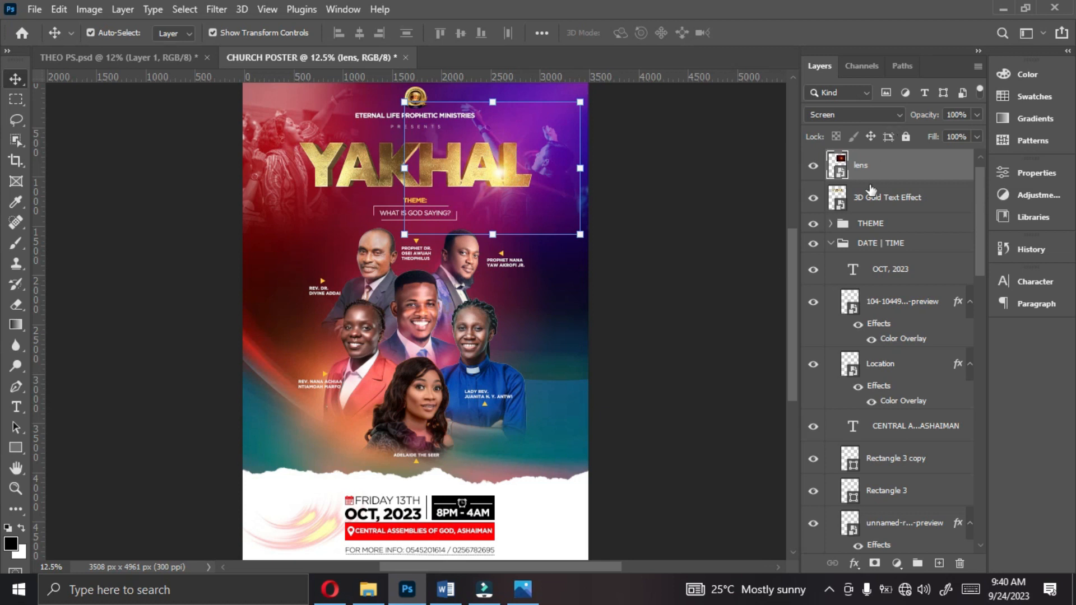
Step: Collapse the DATE | TIME group and rasterize the lens layer
left_click(831, 244)
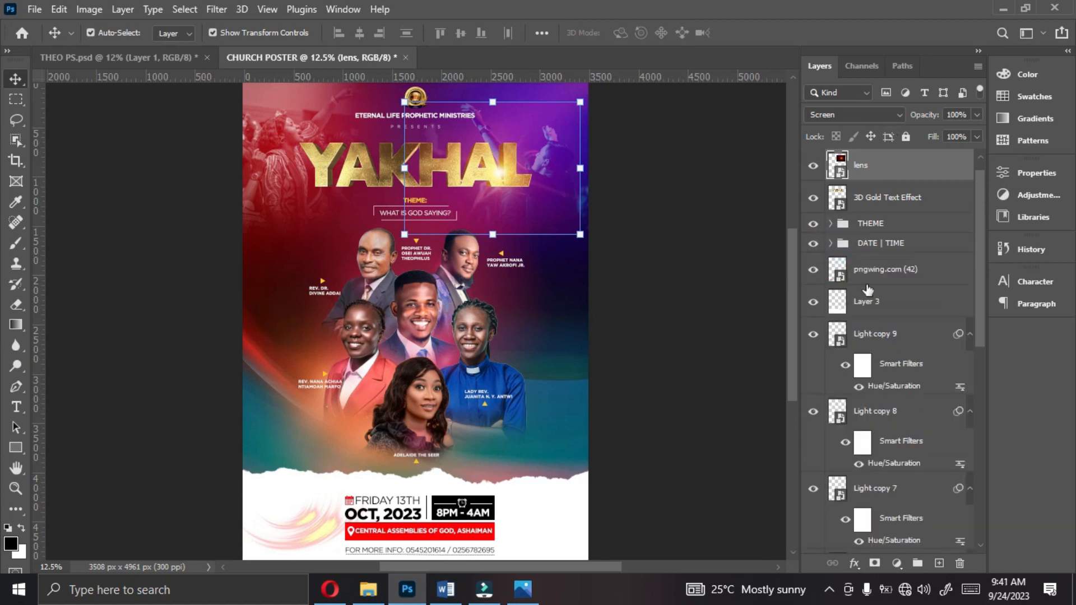
right_click(890, 178)
left_click(737, 308)
Step: Erase the hard outer edges of the lens layer with a soft 1000-pixel Eraser, keeping the flare on the title
left_click(17, 305)
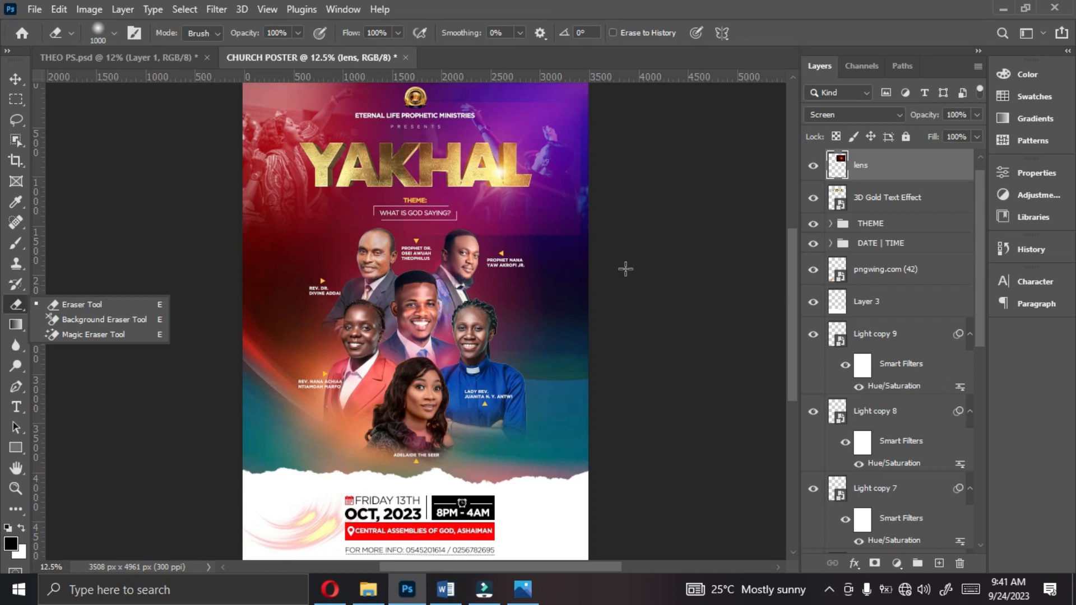
key("ctrl+plus")
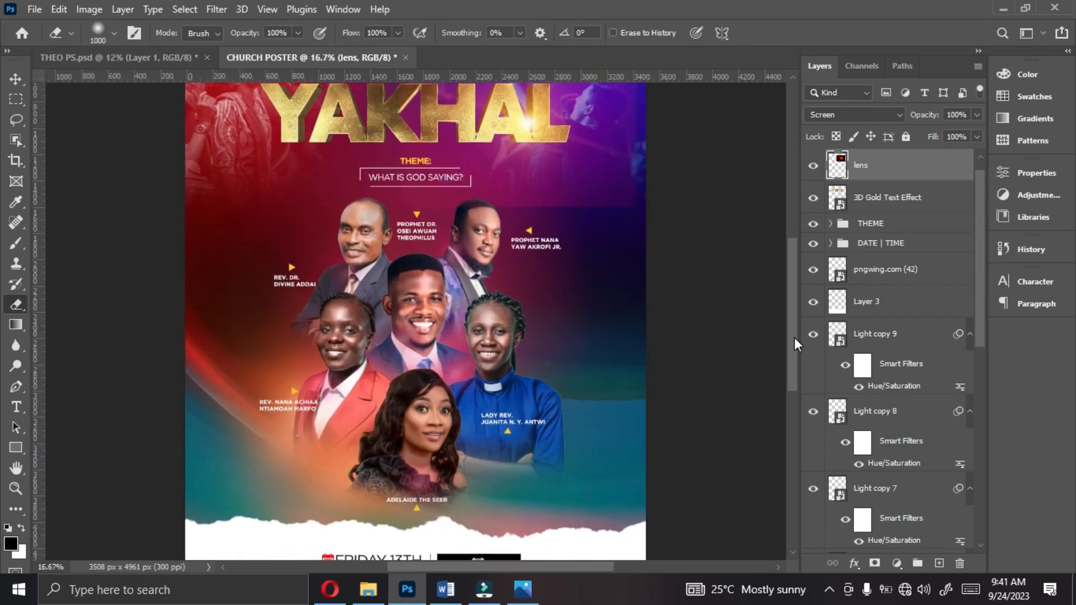
scroll(796, 344, "up", 5)
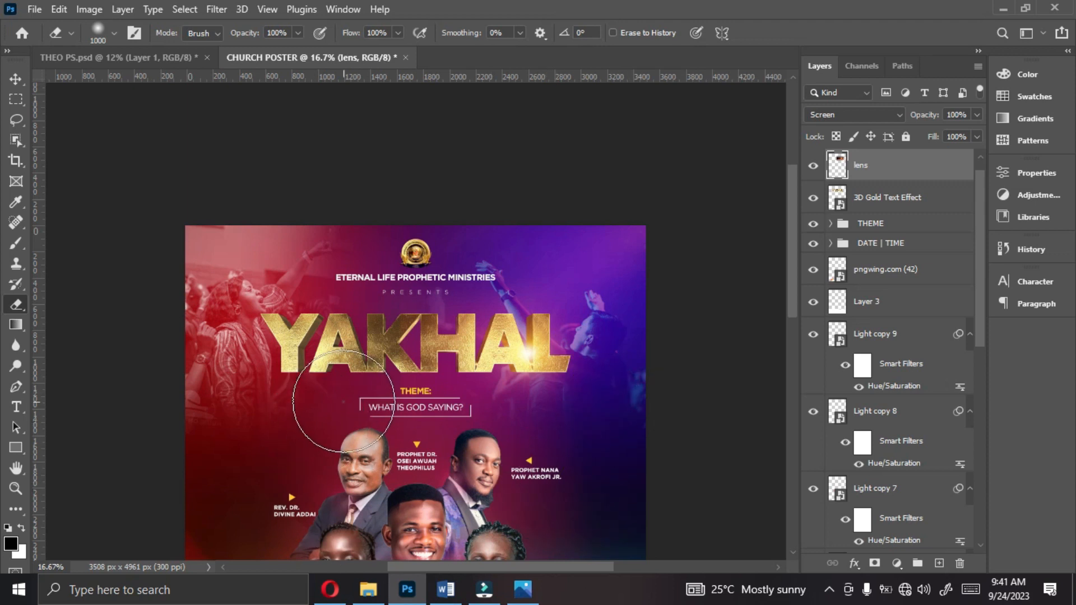
Step: Duplicate the lens flare and move the copy onto the letter Y of the title
left_click(19, 77)
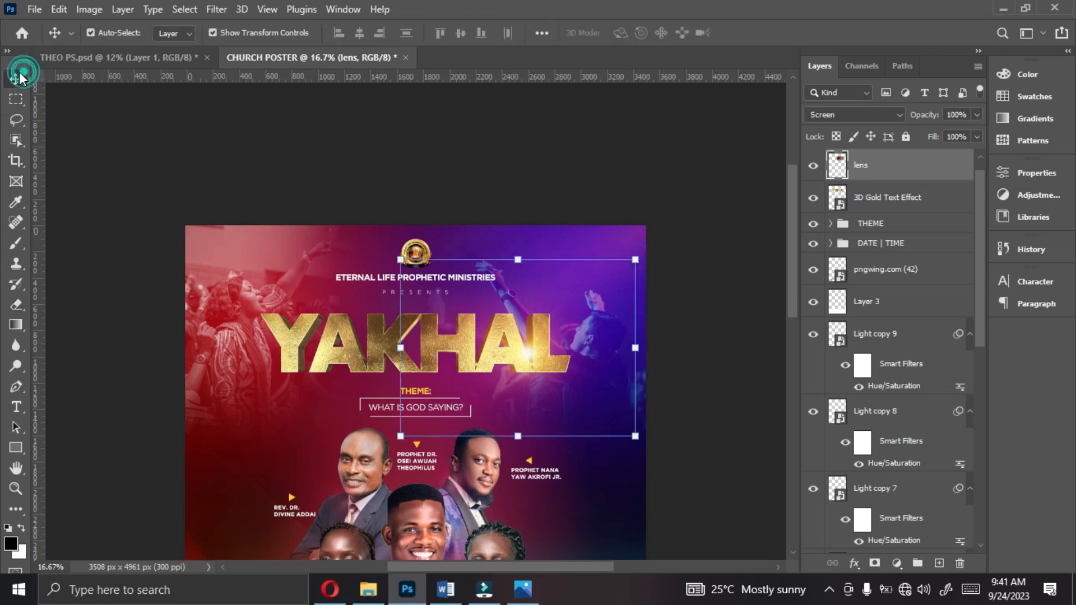
key("ctrl+j")
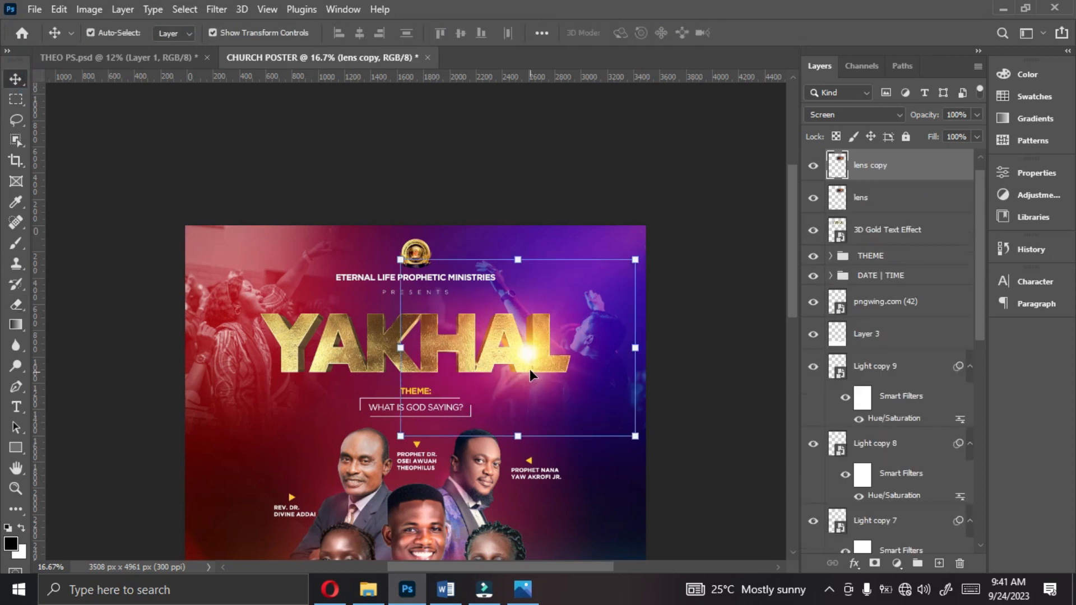
left_click_drag(528, 351, 288, 343)
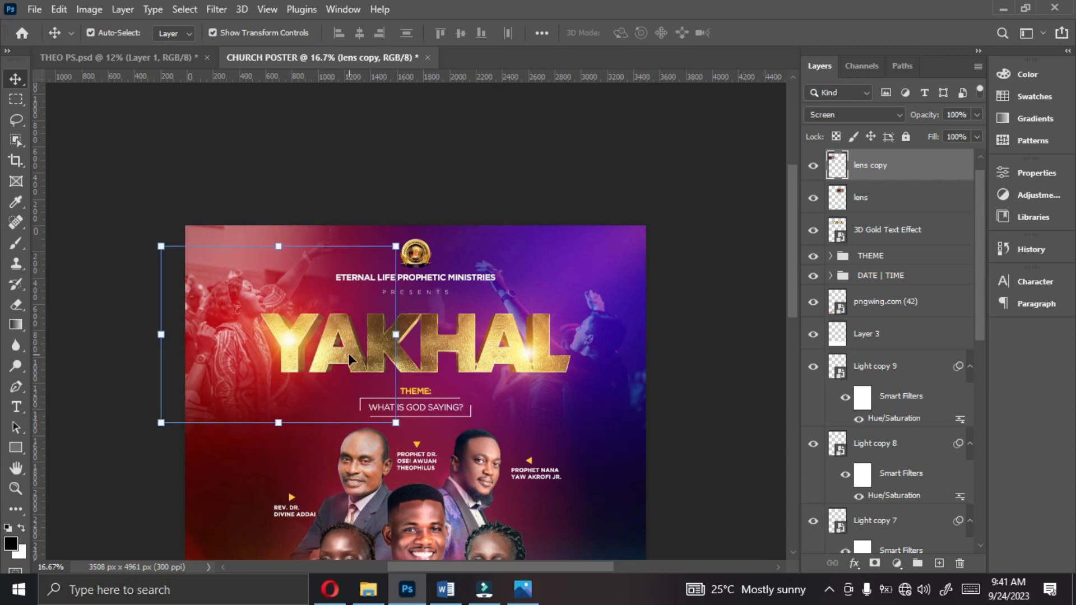
Step: Duplicate the lens copy flare, move it to the middle of the YAKHAL title and reduce its opacity to 57%
key("ctrl+j")
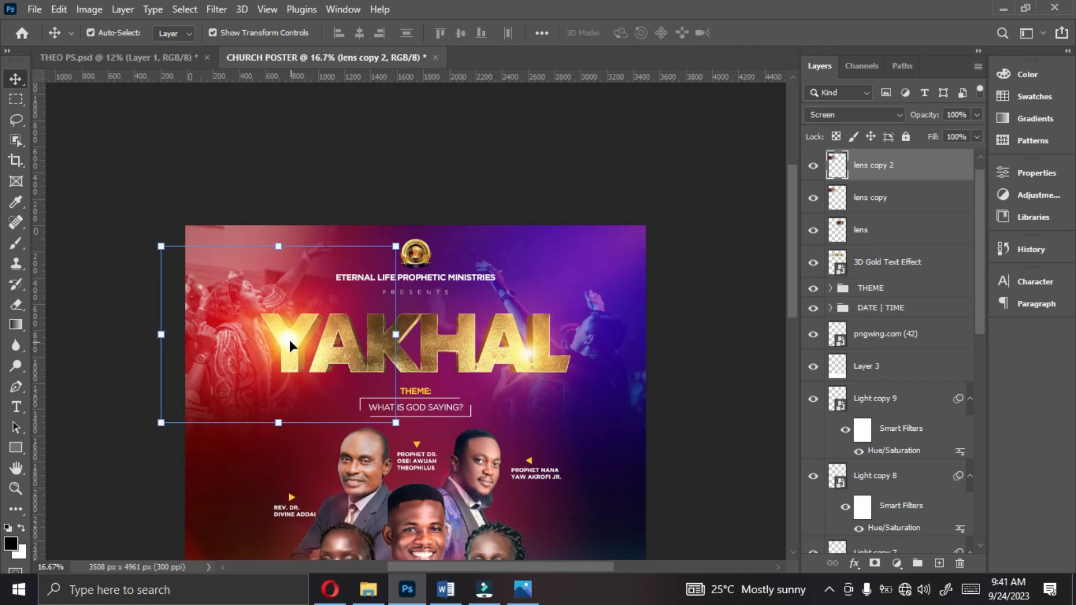
left_click_drag(287, 335, 429, 347)
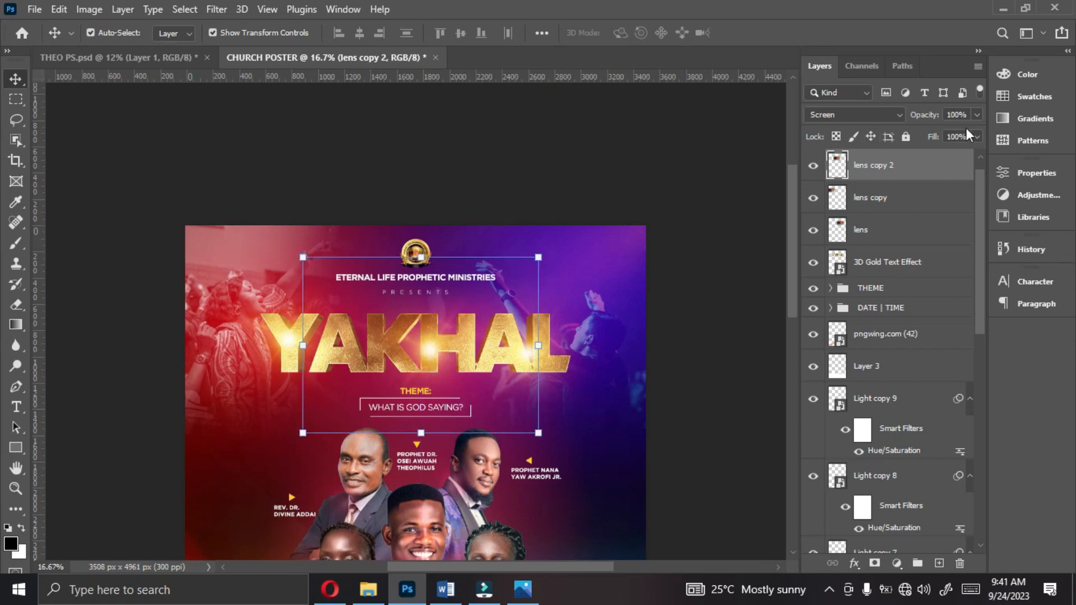
left_click(978, 115)
left_click(938, 133)
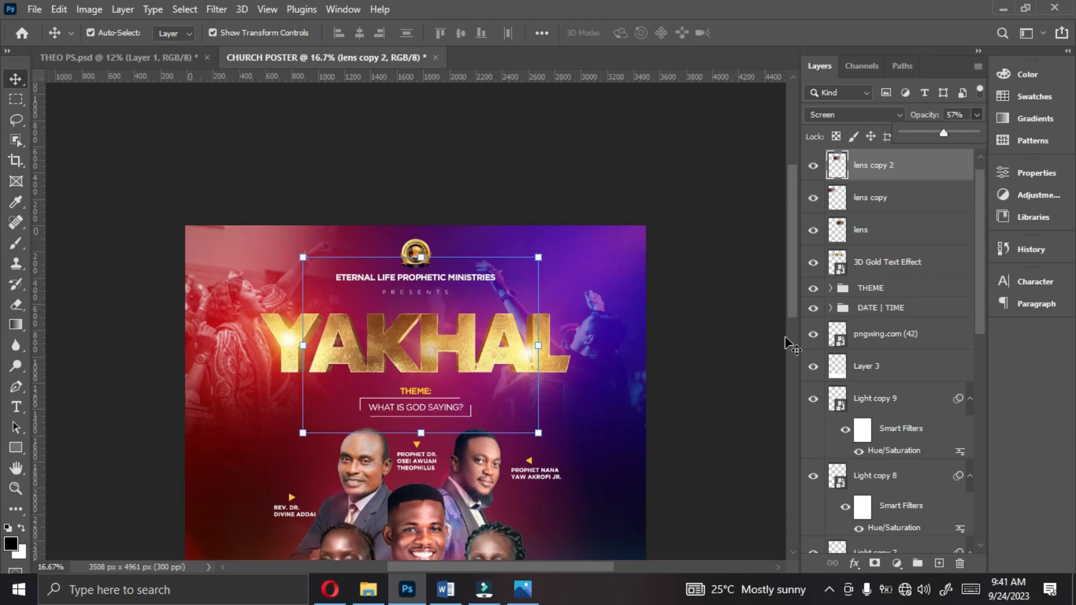
Step: Place the lens flare 2 image from the VEC folder directly above the 3D Gold Text Effect layer and set its blend mode to Screen
left_click(872, 268)
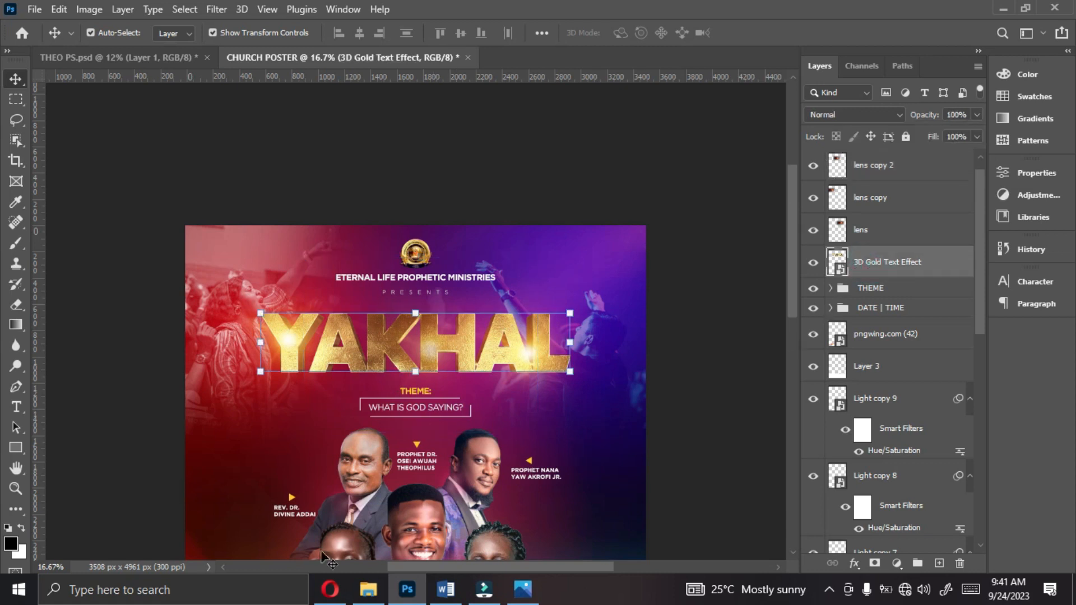
left_click(356, 602)
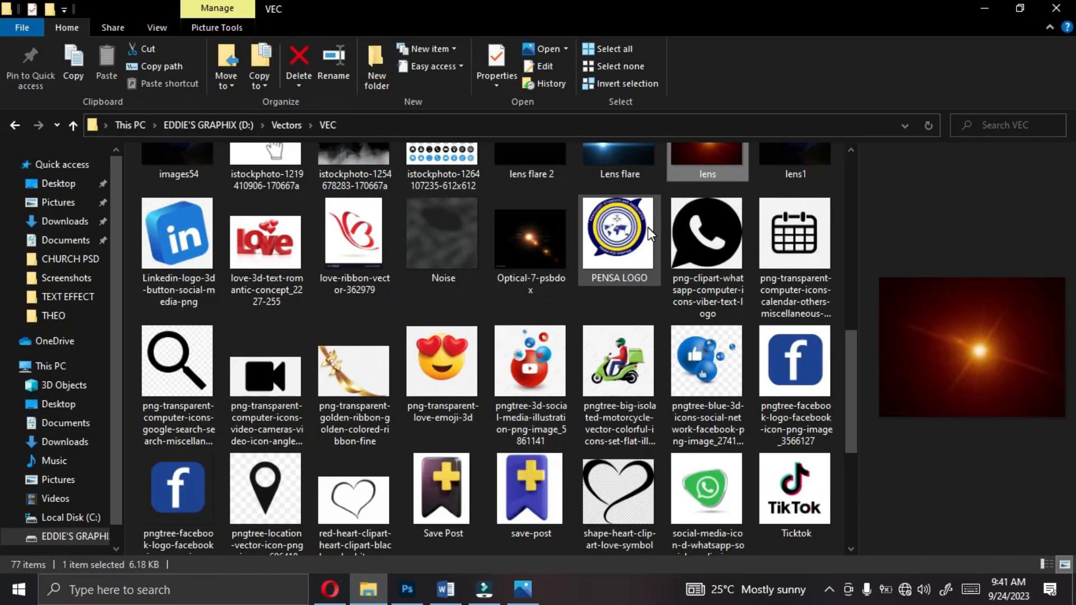
left_click_drag(854, 399, 835, 309)
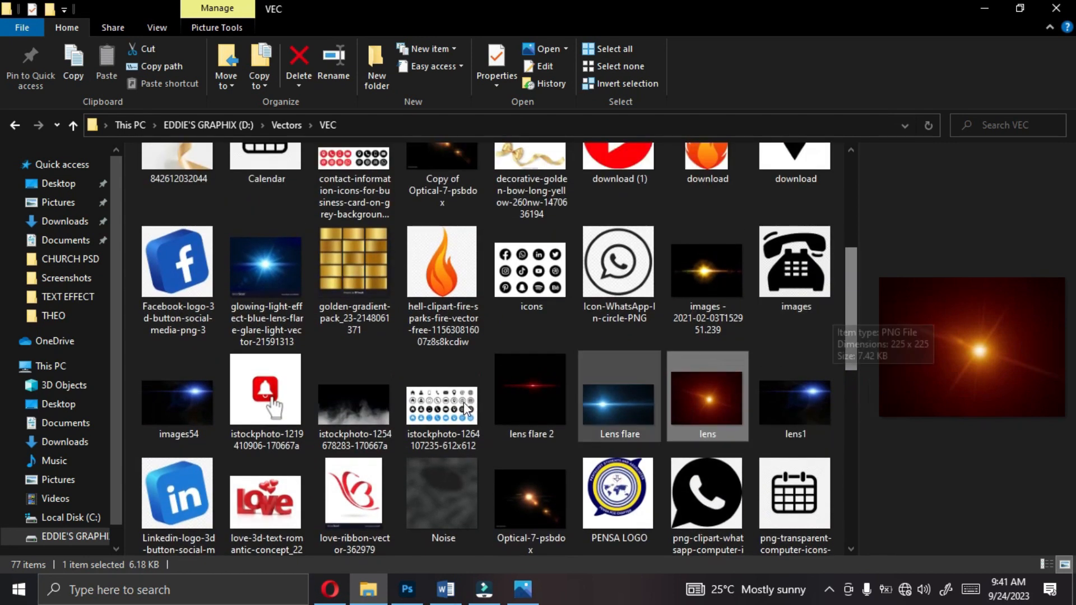
left_click(507, 405)
left_click_drag(507, 405, 431, 359)
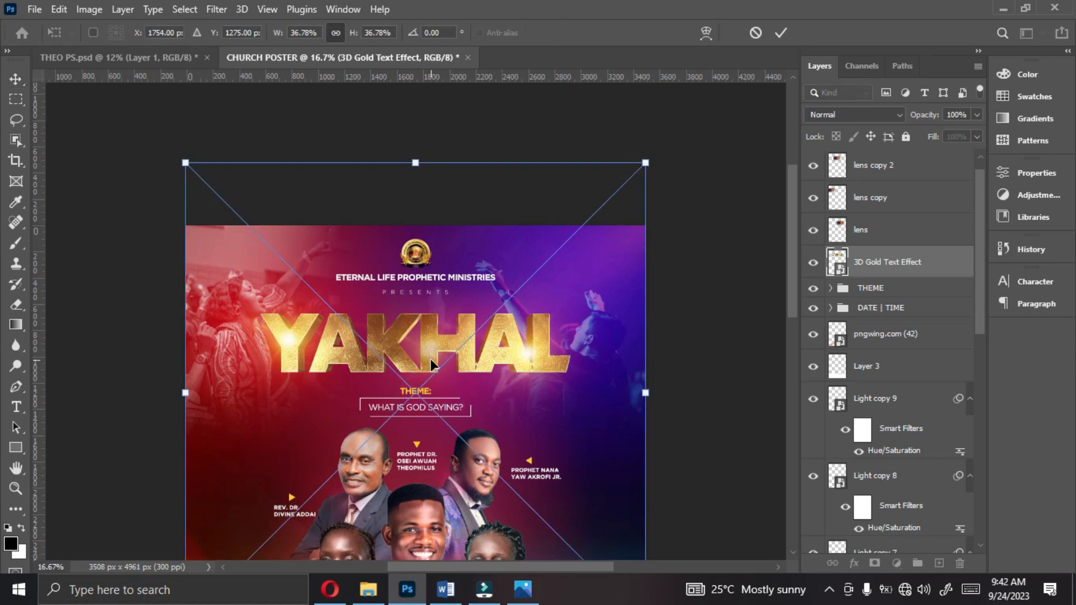
double_click(430, 359)
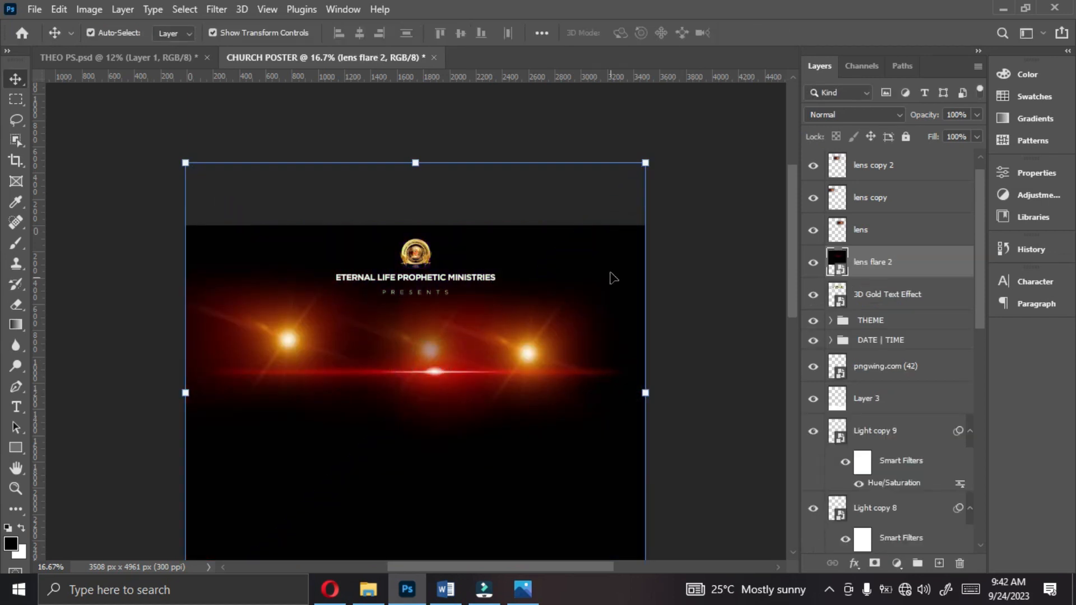
left_click(843, 116)
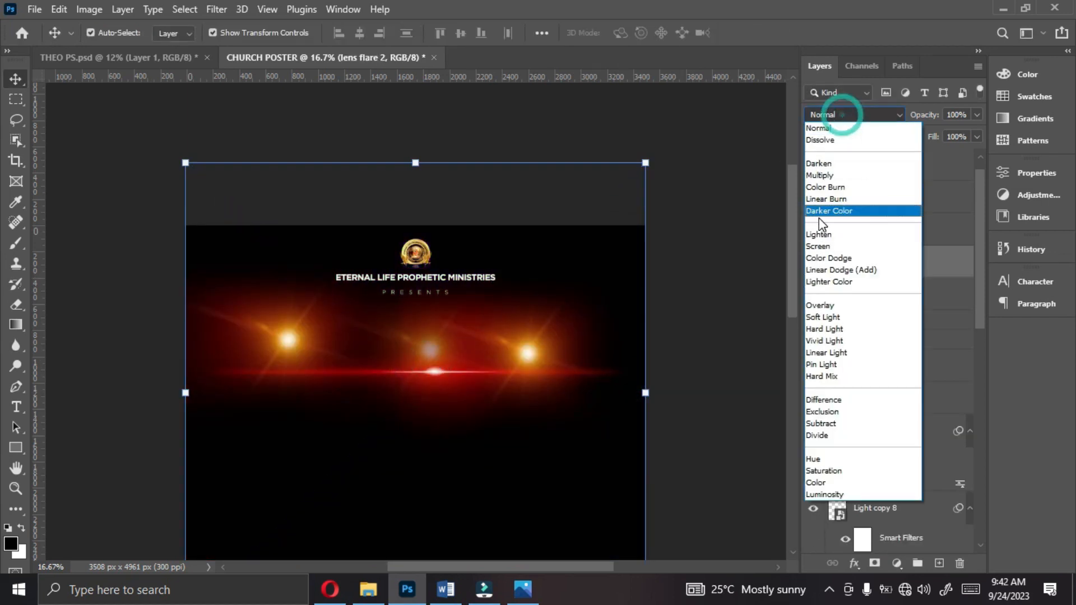
left_click(818, 247)
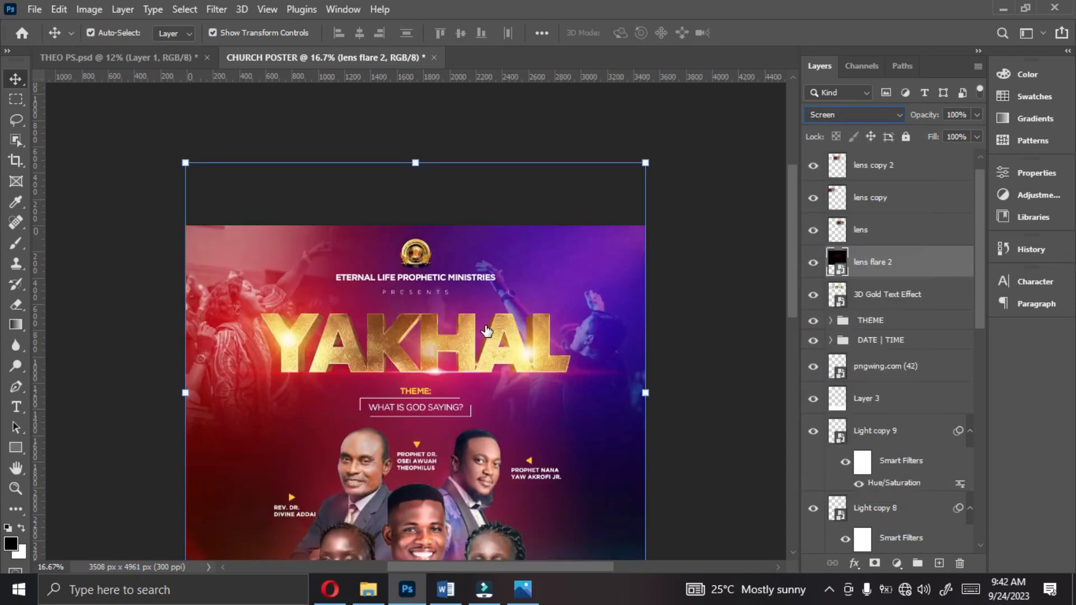
Step: Lock the lens copy 2 and lens layers, and move the lens flare 2 layer so its flare sits at the base of the letter K
left_click(434, 374)
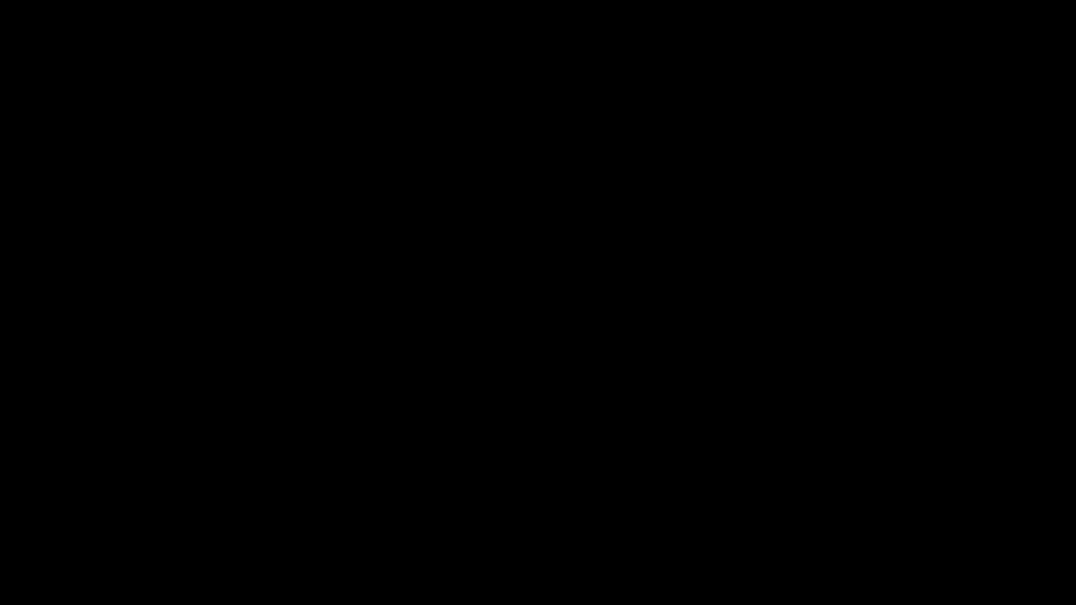
left_click(908, 136)
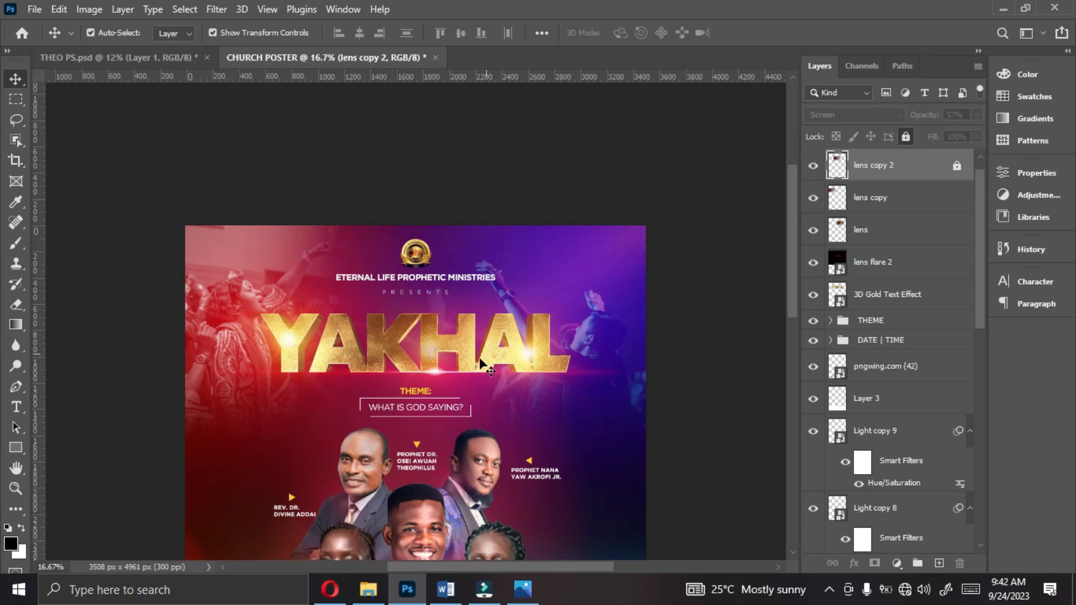
mouse_move(429, 377)
left_mouse_down()
mouse_move(415, 379)
mouse_move(424, 376)
left_mouse_up()
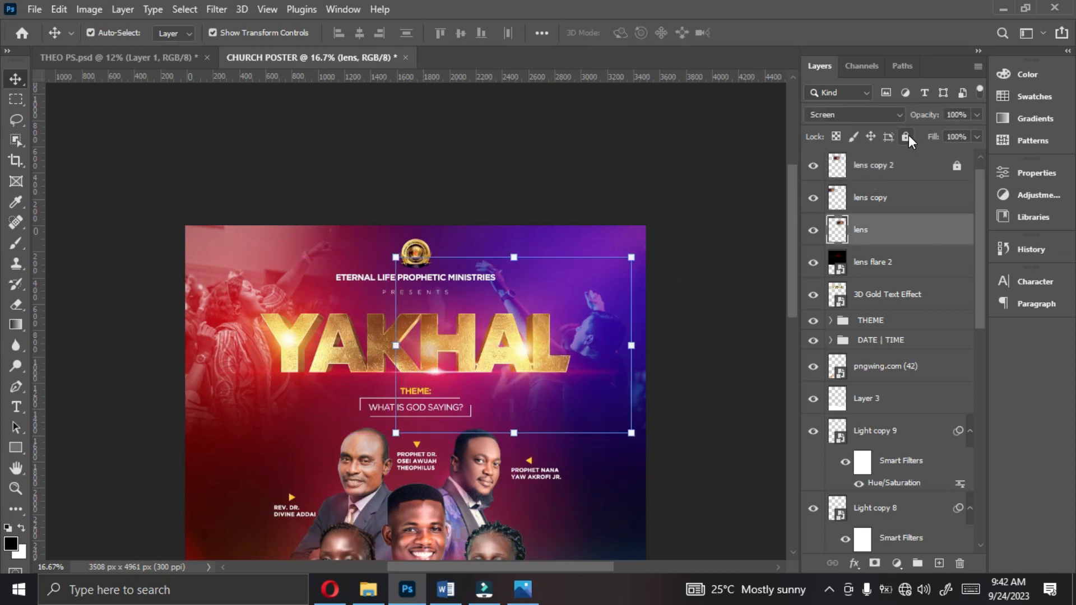
left_click(906, 136)
left_click_drag(428, 370, 375, 371)
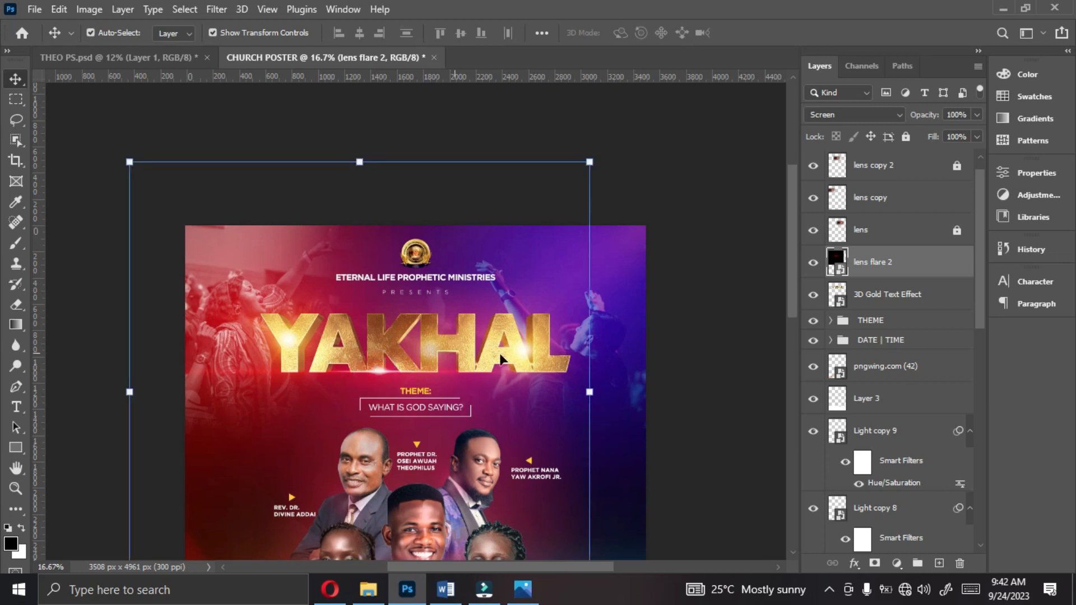
Step: Rasterize the lens flare 2 layer and erase its outer edges with a soft 1000-pixel Eraser, keeping the flare under the title
left_click_drag(787, 289, 790, 315)
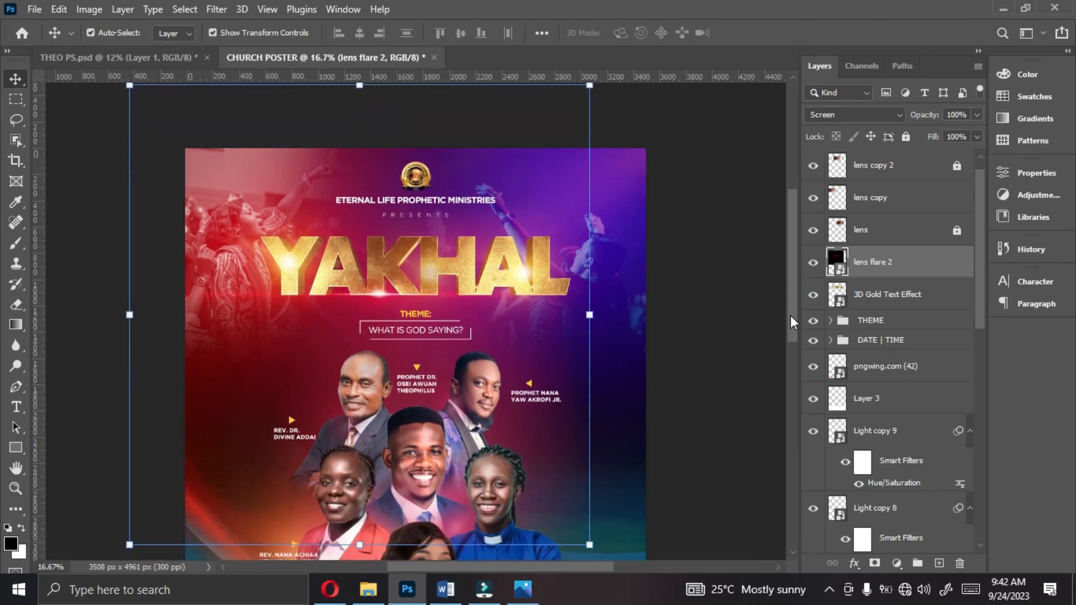
right_click(920, 271)
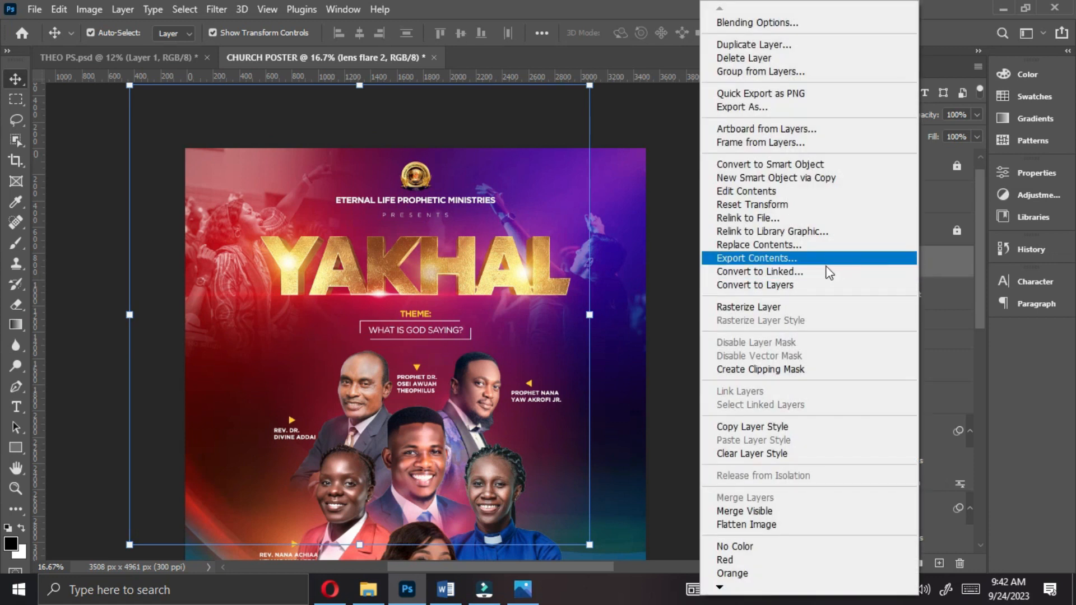
left_click(788, 309)
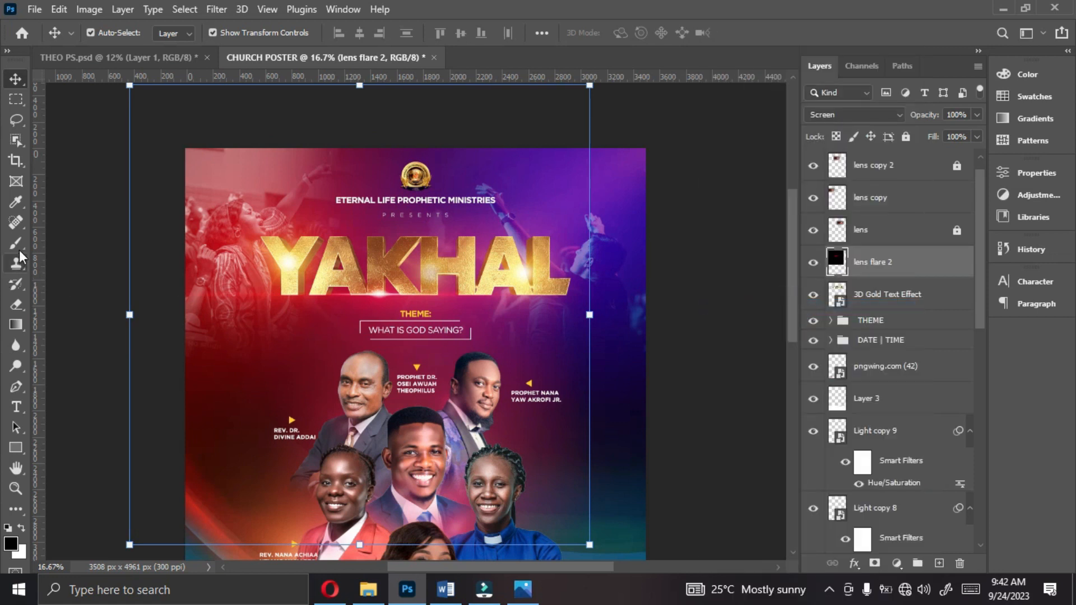
left_click(18, 304)
left_click(237, 438)
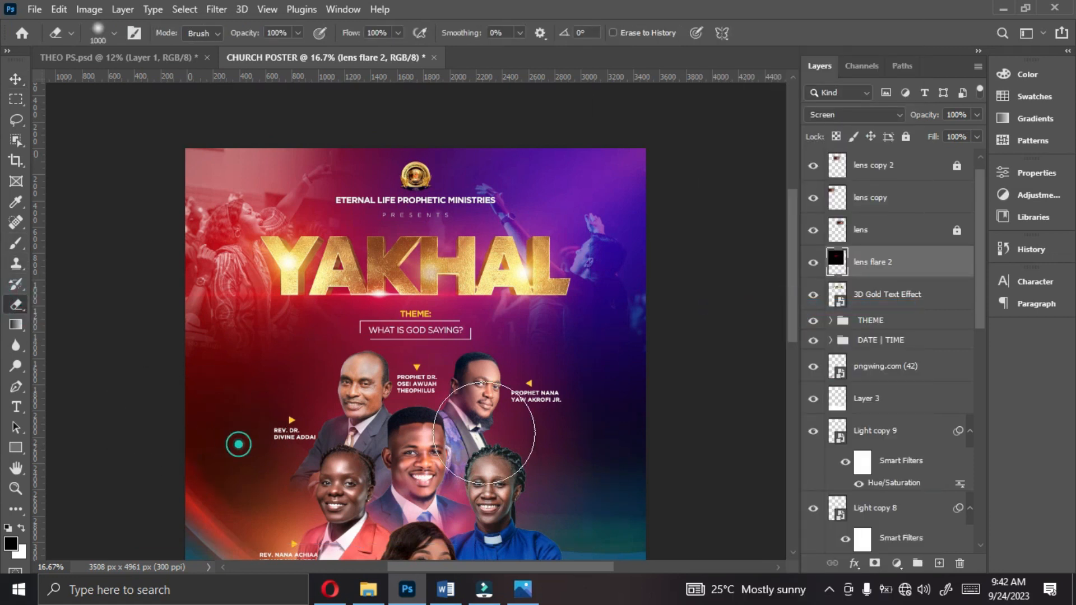
left_click(149, 402)
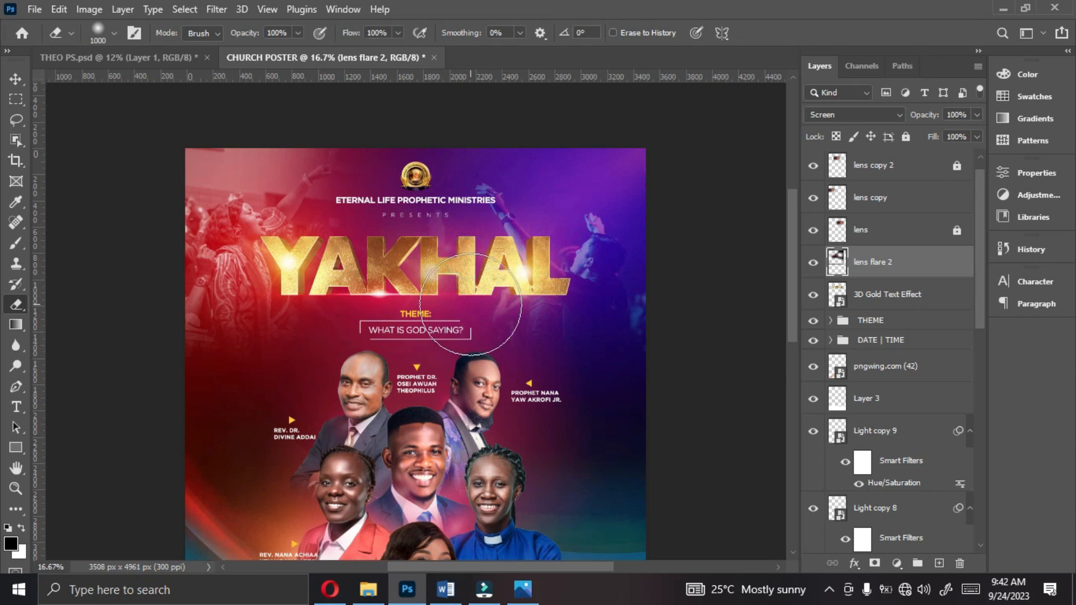
Step: Apply a Hue/Saturation adjustment to the lens flare 2 layer with the hue set to -14
left_click(15, 79)
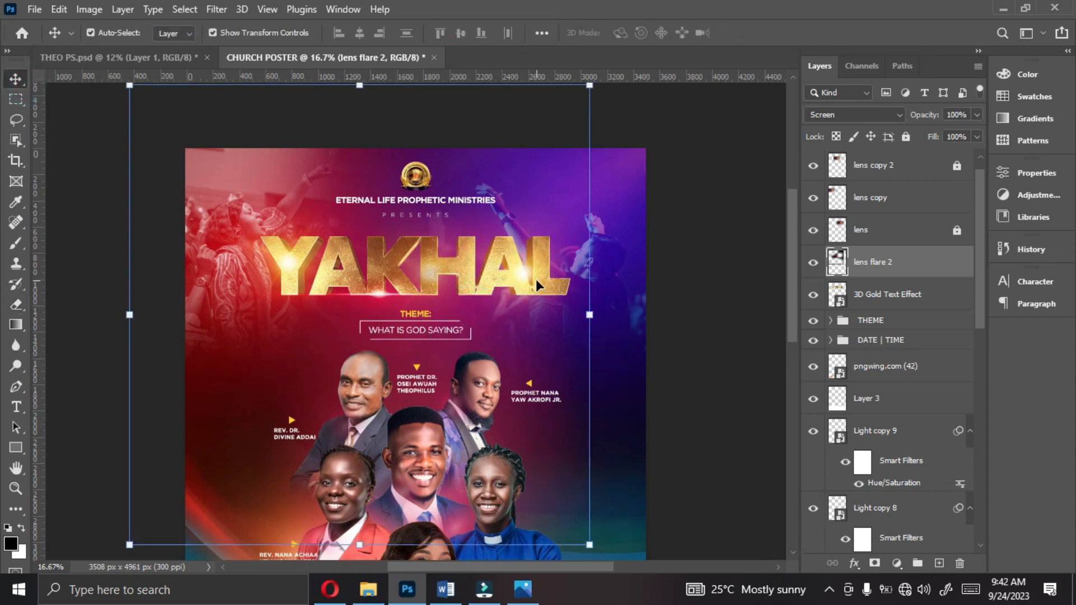
key("ctrl")
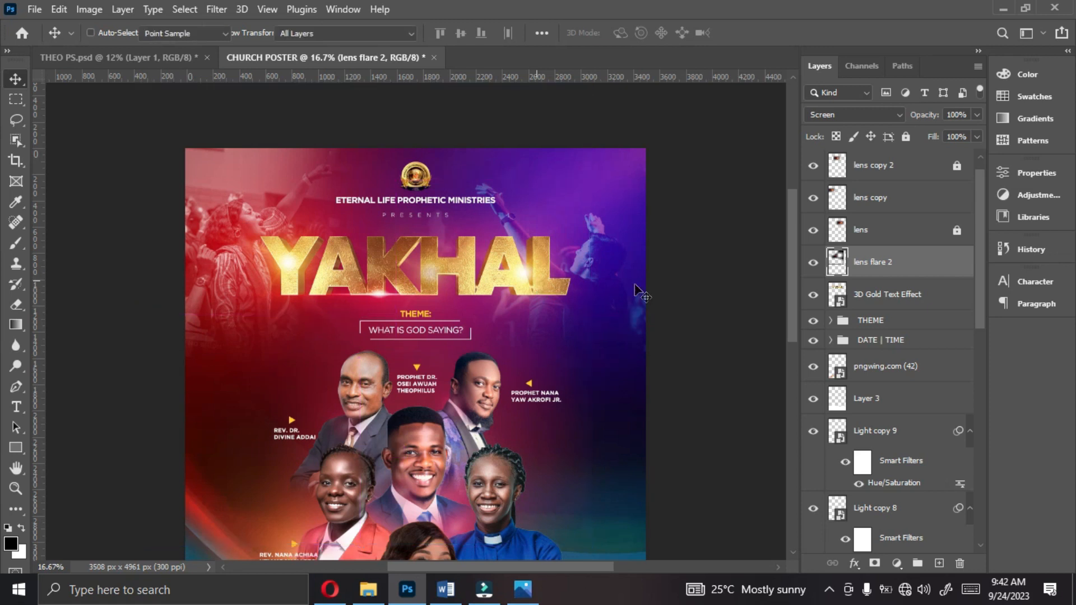
key("ctrl+u")
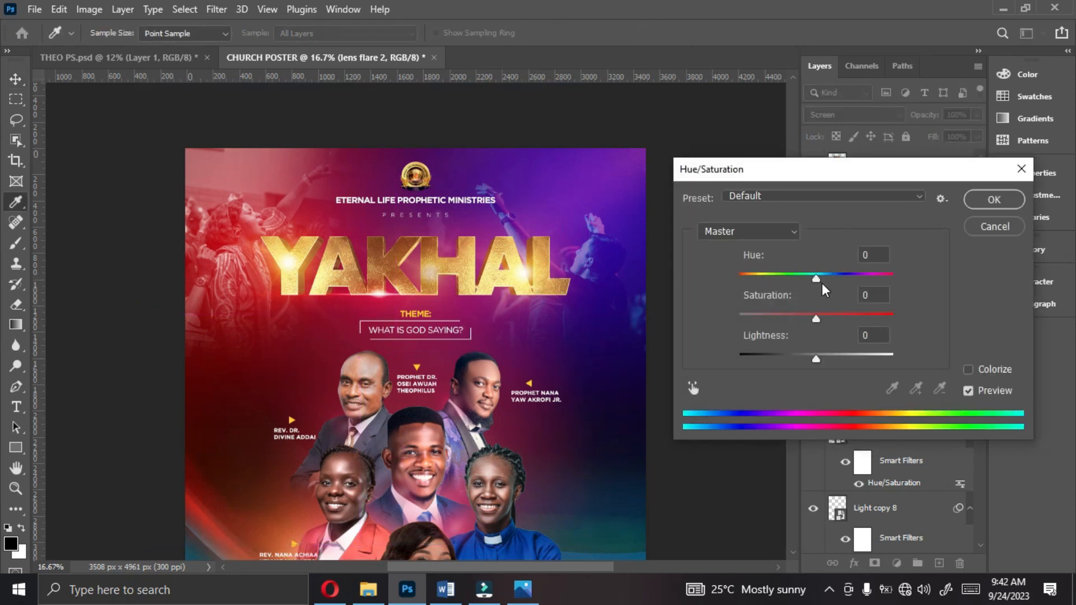
left_click_drag(825, 284, 801, 298)
key("Up")
key("Up")
key("Up")
key("Up")
key("Up")
key("Up")
key("Up")
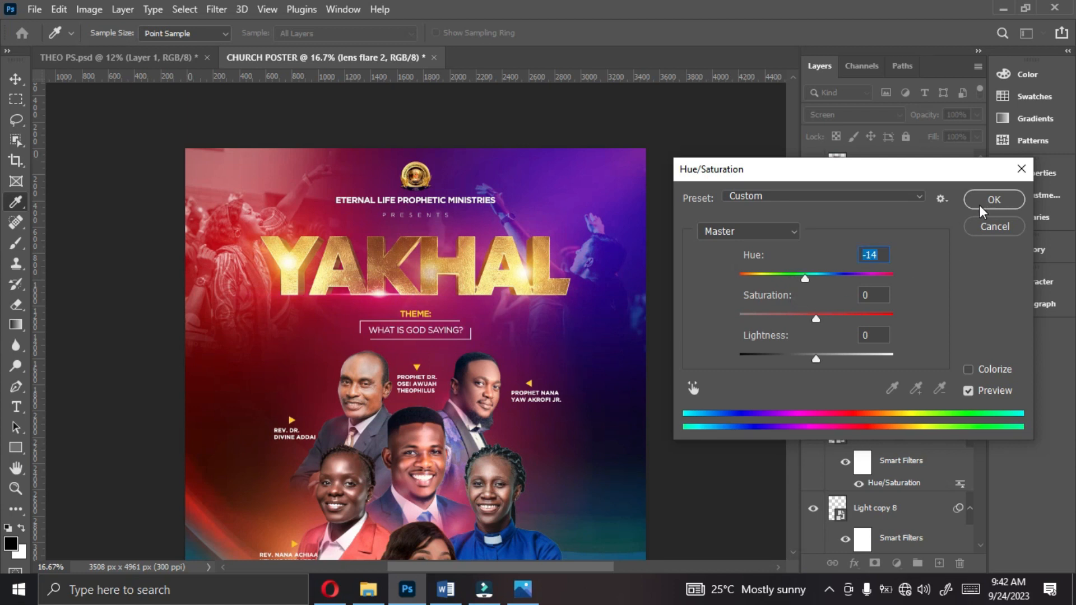
left_click(994, 200)
Step: Check the finished reference poster and add a Drop Shadow effect to the 3D Gold Text Effect layer
left_click(866, 308)
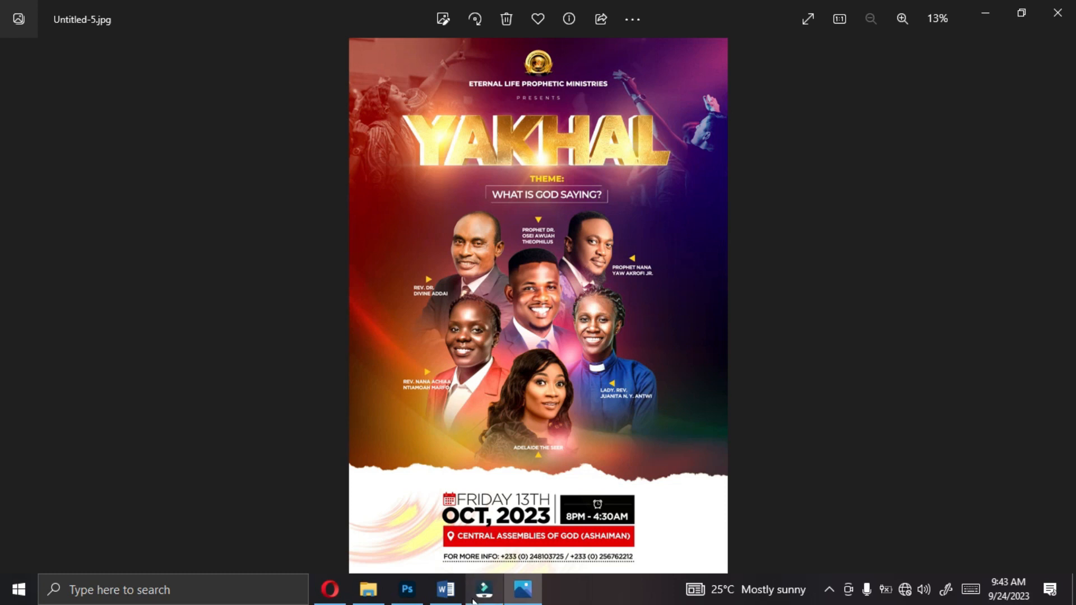
left_click(408, 590)
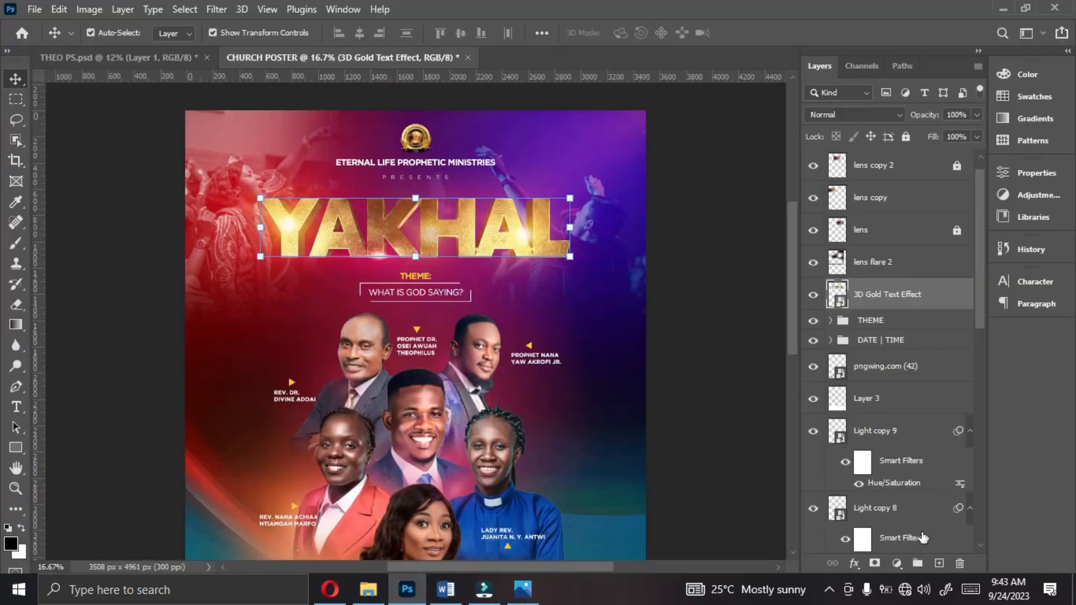
left_click(854, 563)
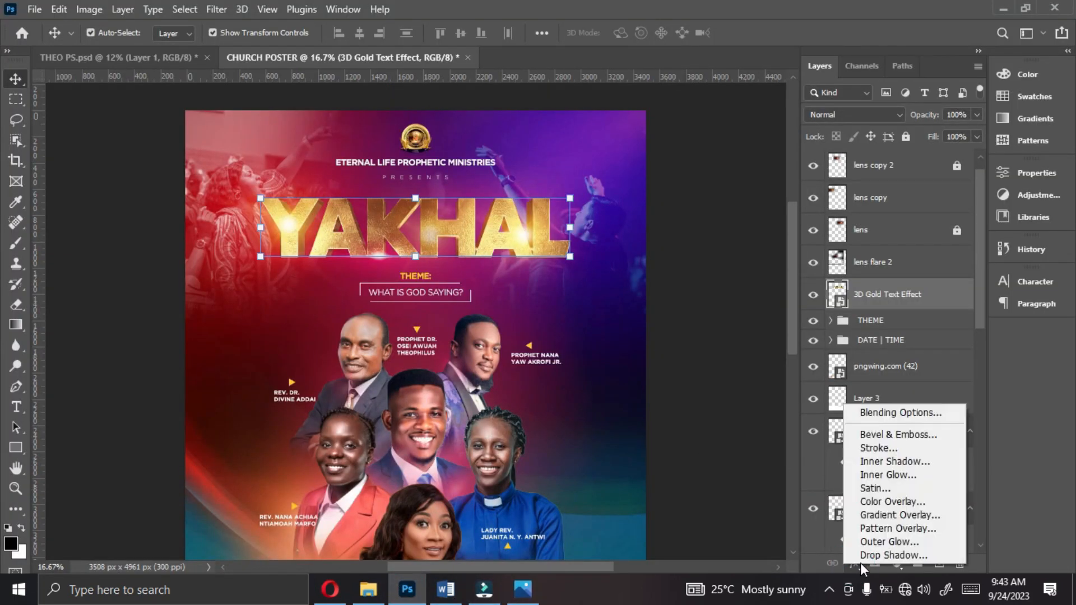
left_click(866, 555)
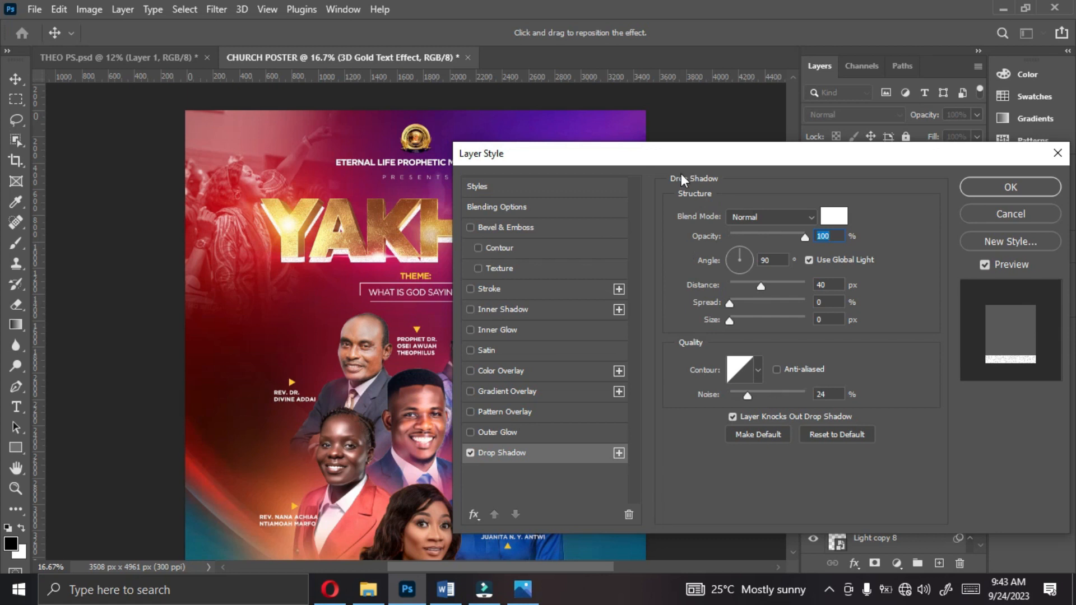
left_click_drag(664, 157, 875, 159)
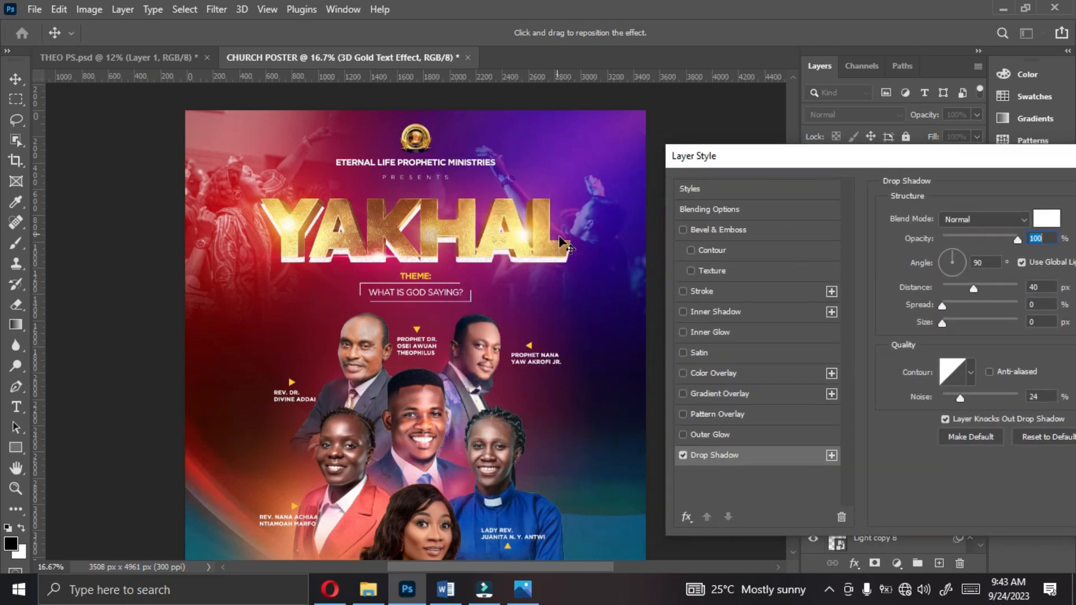
left_click_drag(774, 154, 678, 144)
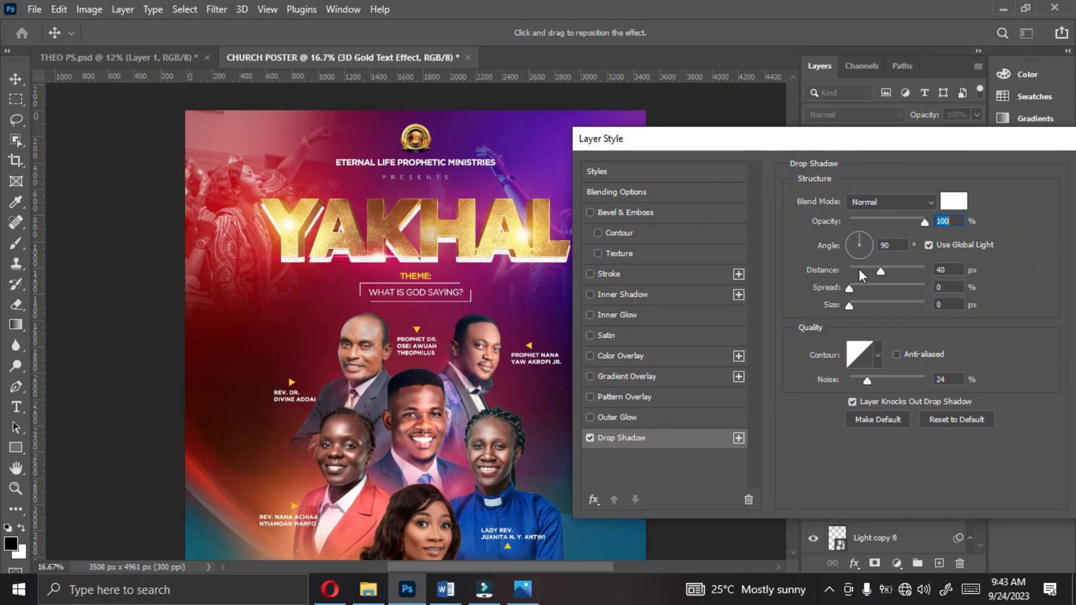
Step: Set the title's drop shadow to a 0° angle with a white colour and 0 px size, and apply the effect
double_click(896, 243)
type("0")
left_click_drag(781, 146, 816, 143)
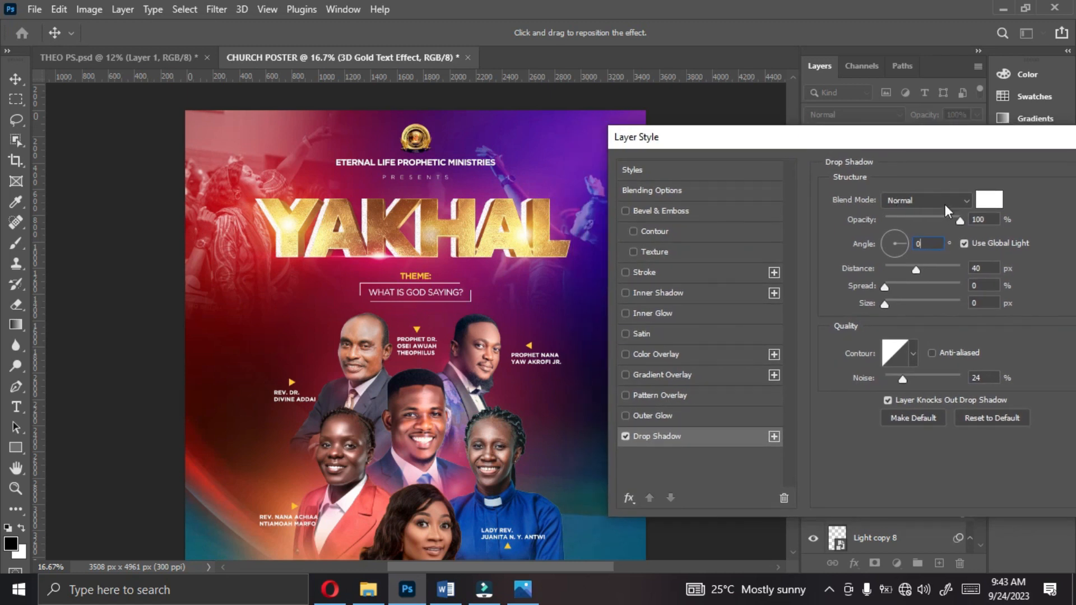
left_click(991, 201)
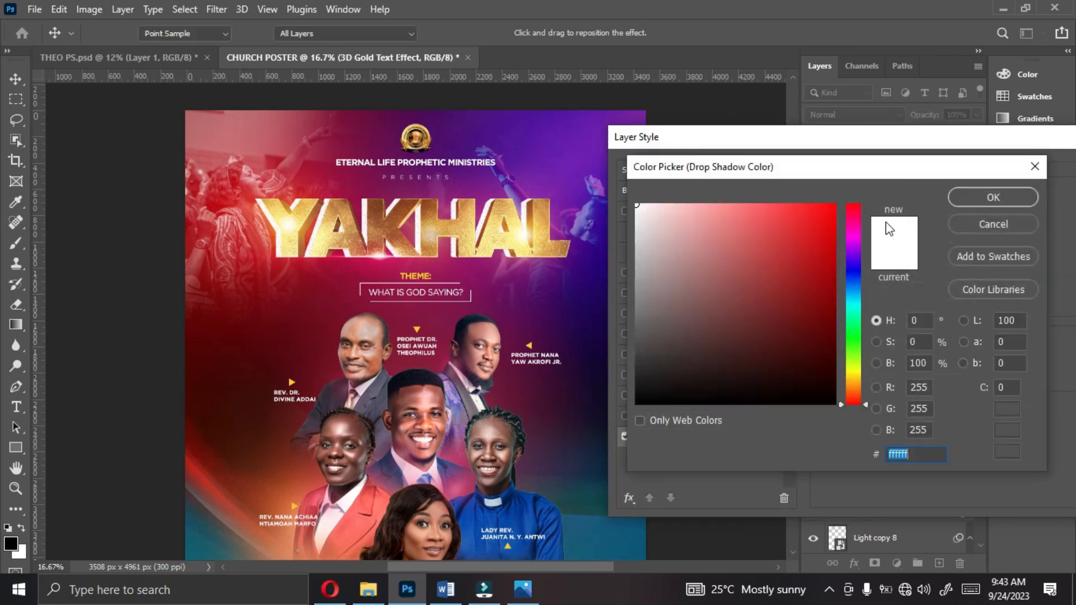
left_click(993, 198)
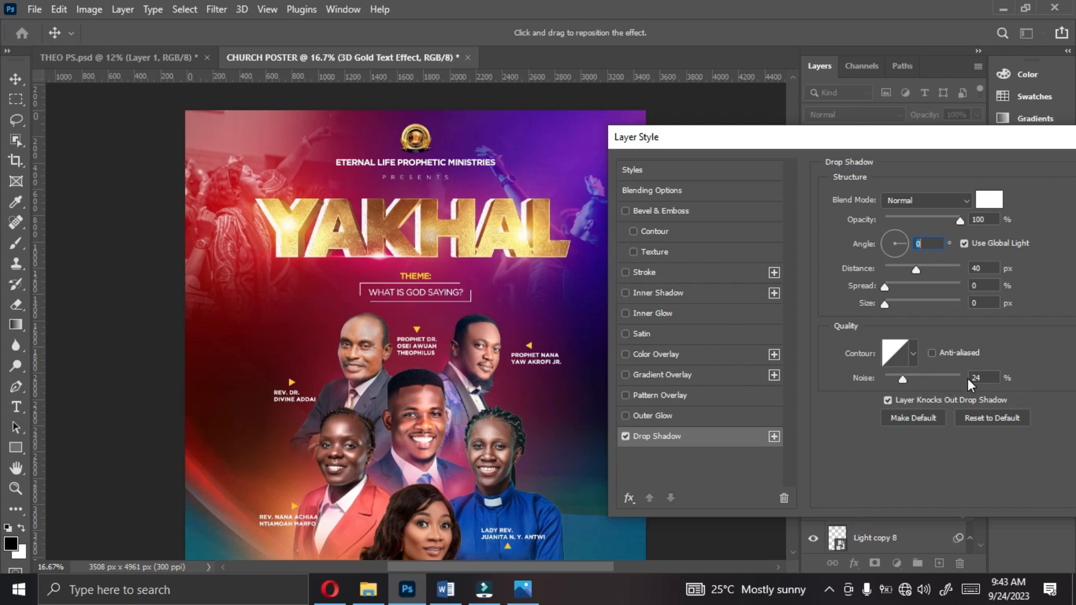
left_click(987, 301)
left_click_drag(923, 139, 843, 154)
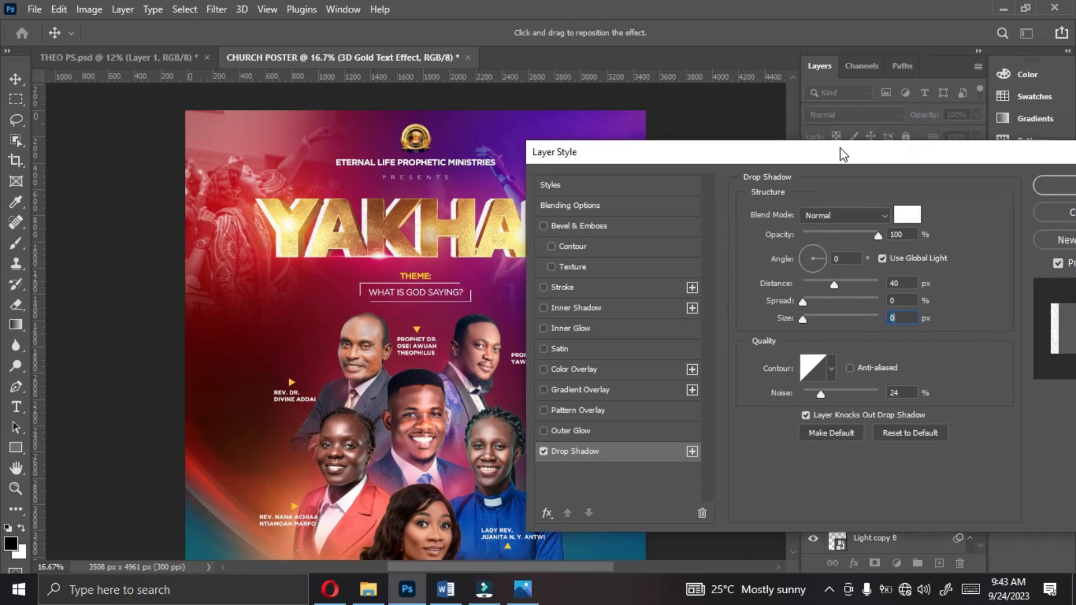
left_click(1041, 187)
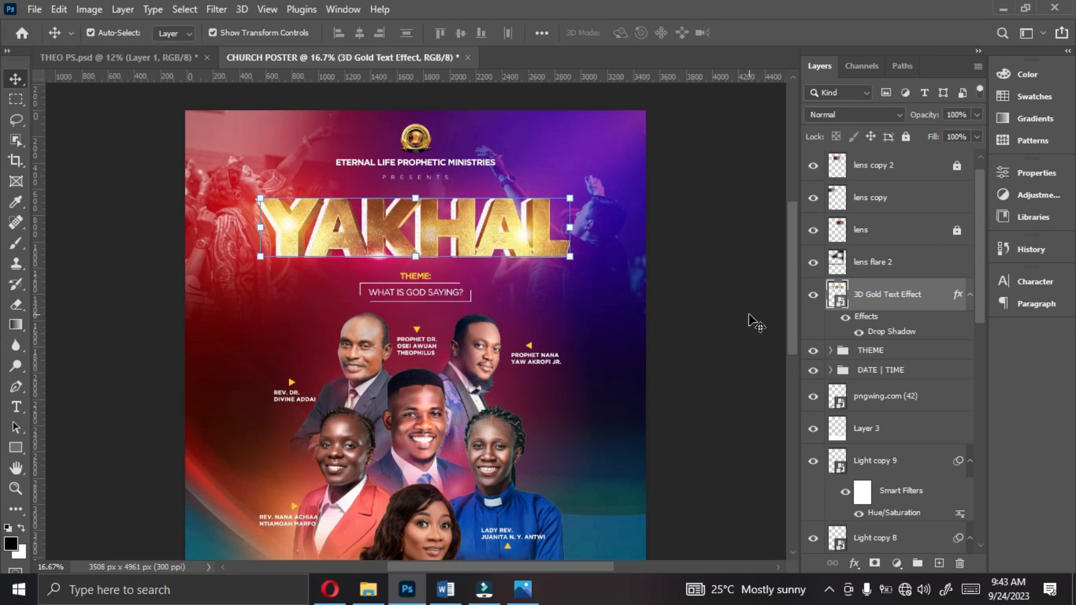
Step: Deselect the title layer and stamp all visible layers of the poster into a new merged layer at the top of the stack
left_click(744, 334)
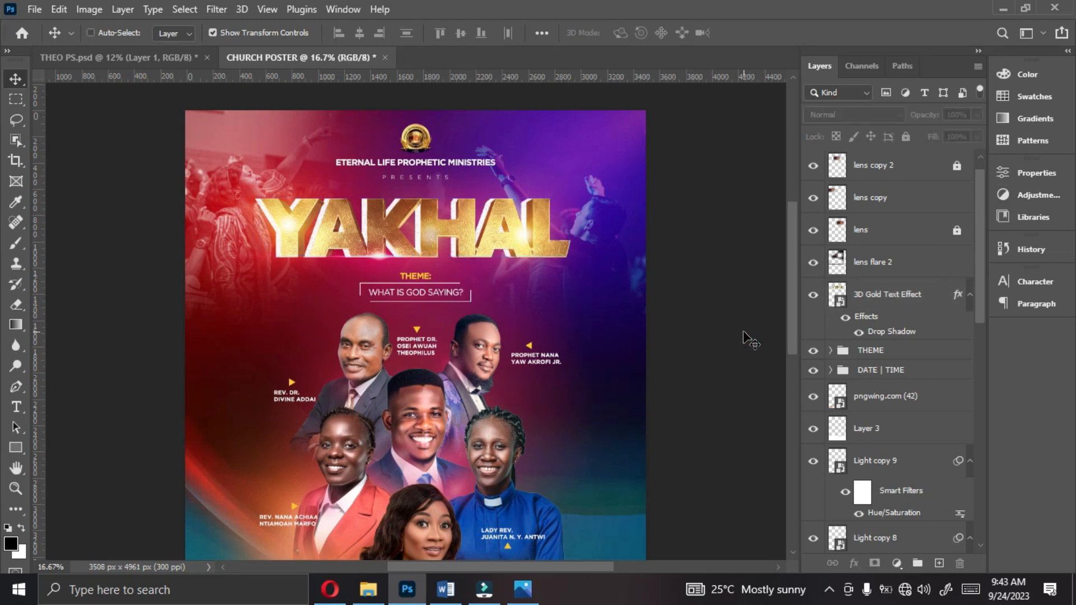
key("ctrl+0")
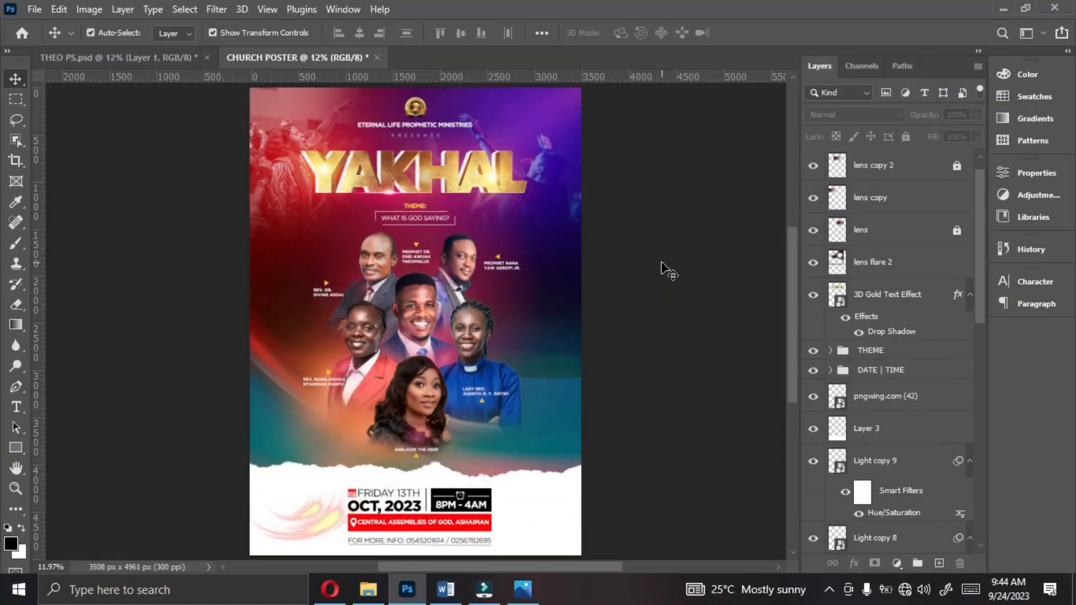
key("ctrl+alt+shift+e")
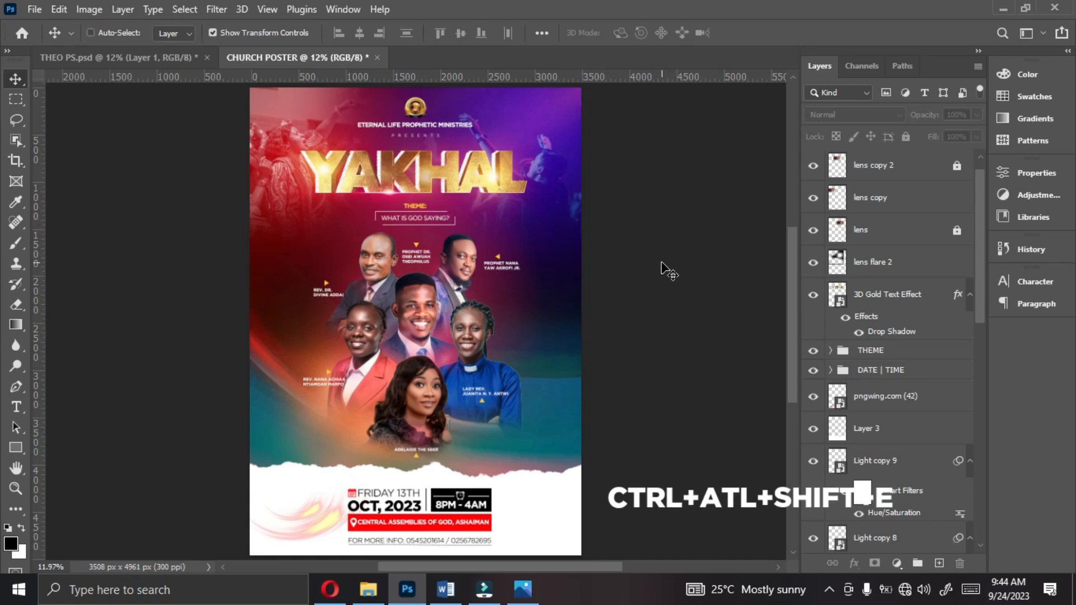
key("ctrl+alt+shift+e")
left_click(988, 306)
left_click_drag(978, 307, 979, 287)
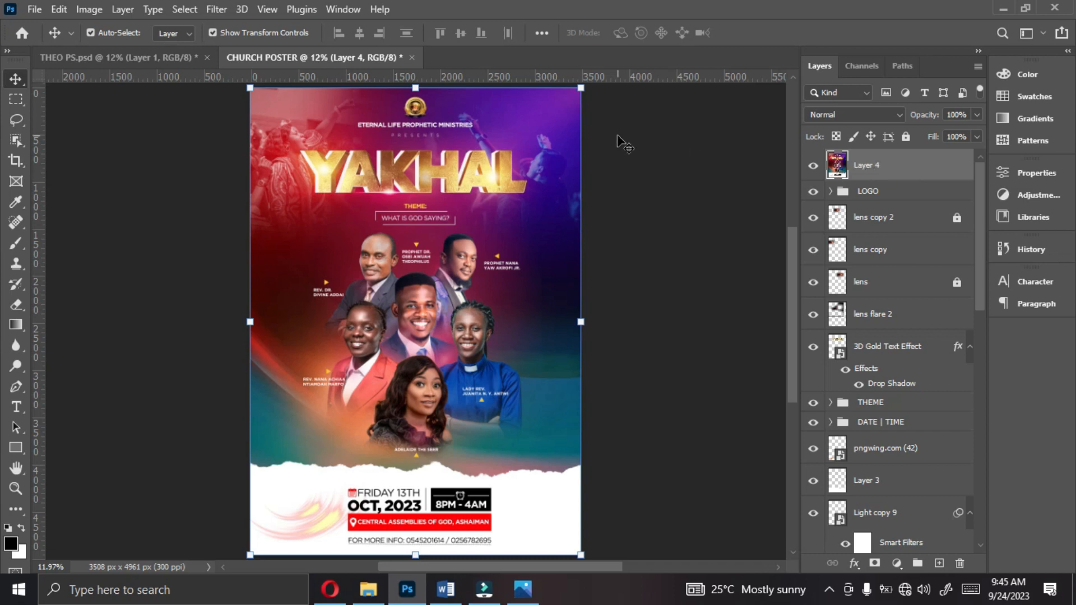
Step: Start the Camera Raw Filter on the merged top layer, check the finished reference poster, and raise the Detail sharpening slightly
left_click(216, 9)
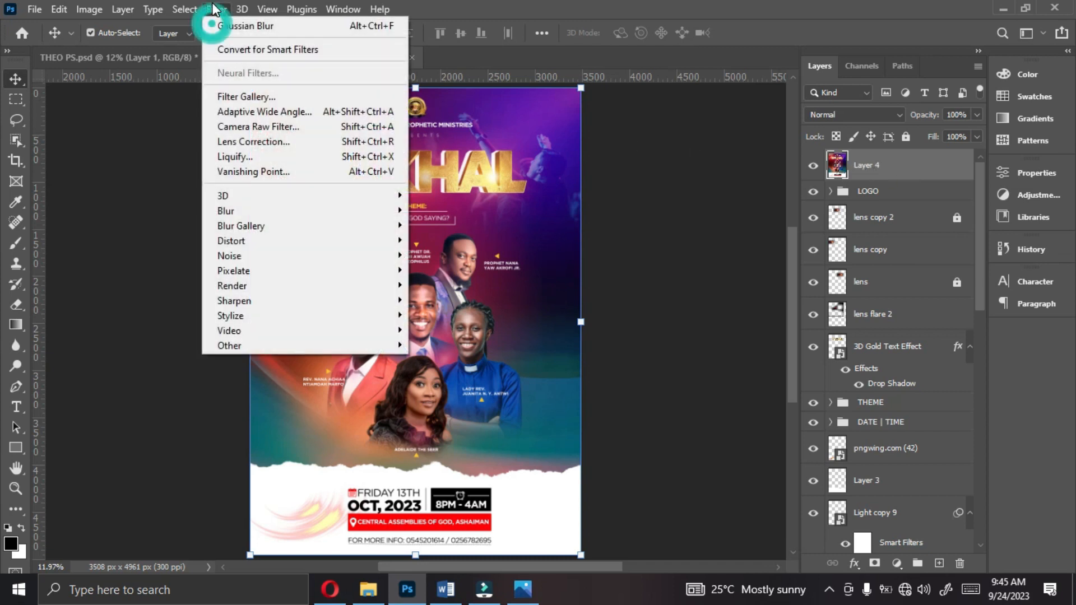
left_click(244, 126)
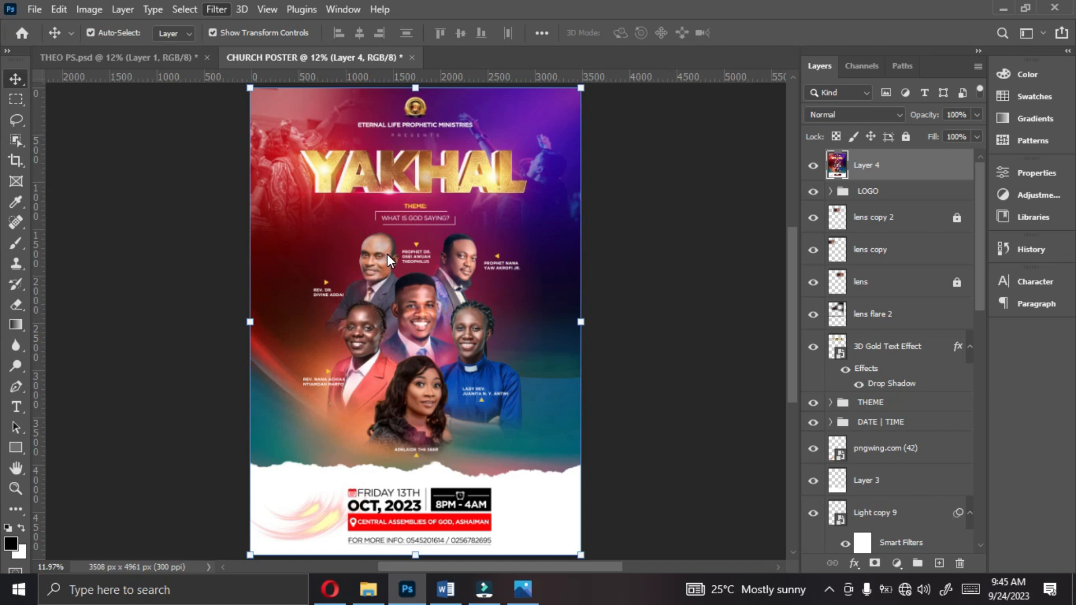
left_click(523, 589)
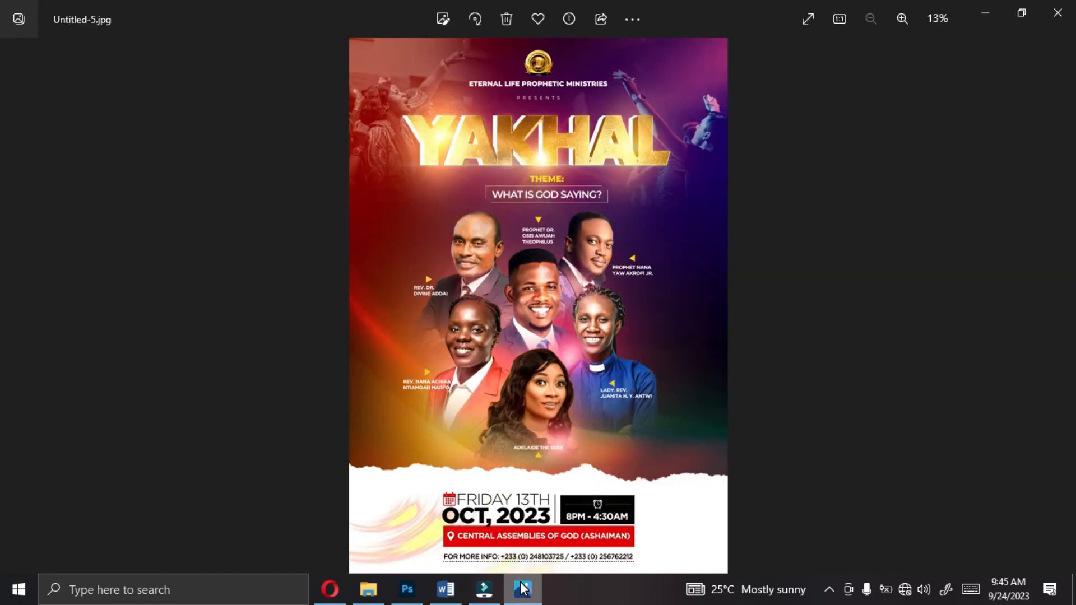
left_click(523, 588)
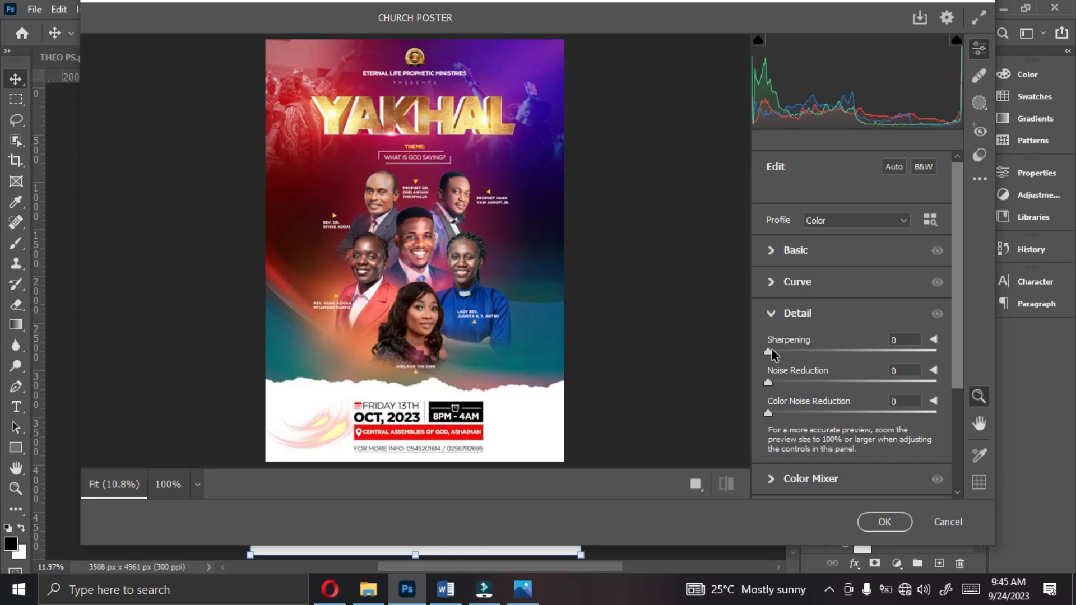
left_click_drag(769, 351, 792, 354)
Step: Set the Basic temperature to +12 and the exposure to +0.20, and apply the Camera Raw adjustments
left_click(773, 251)
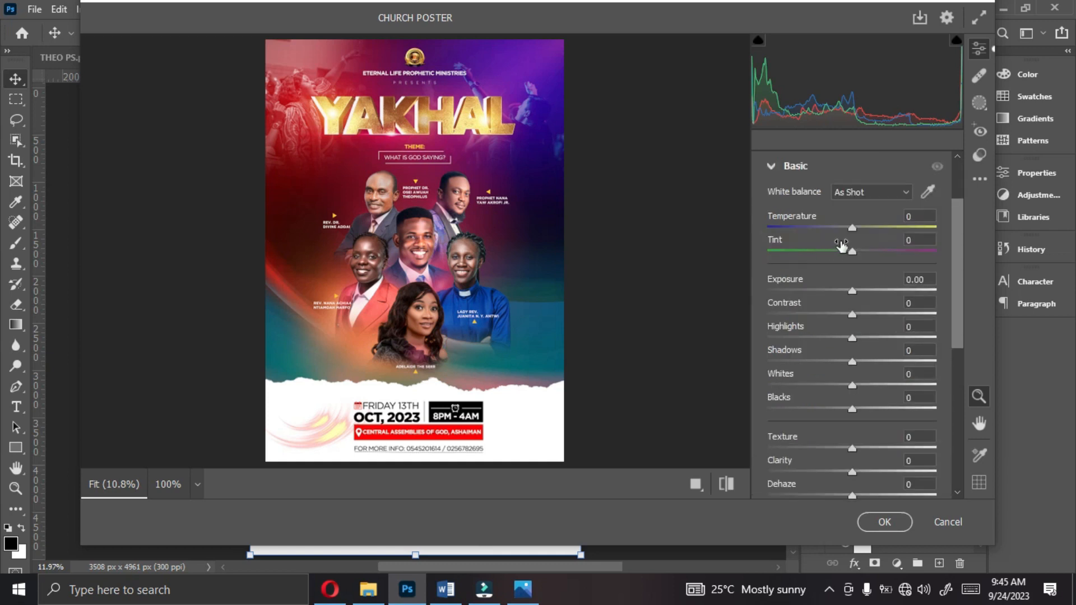
left_click_drag(852, 230, 862, 230)
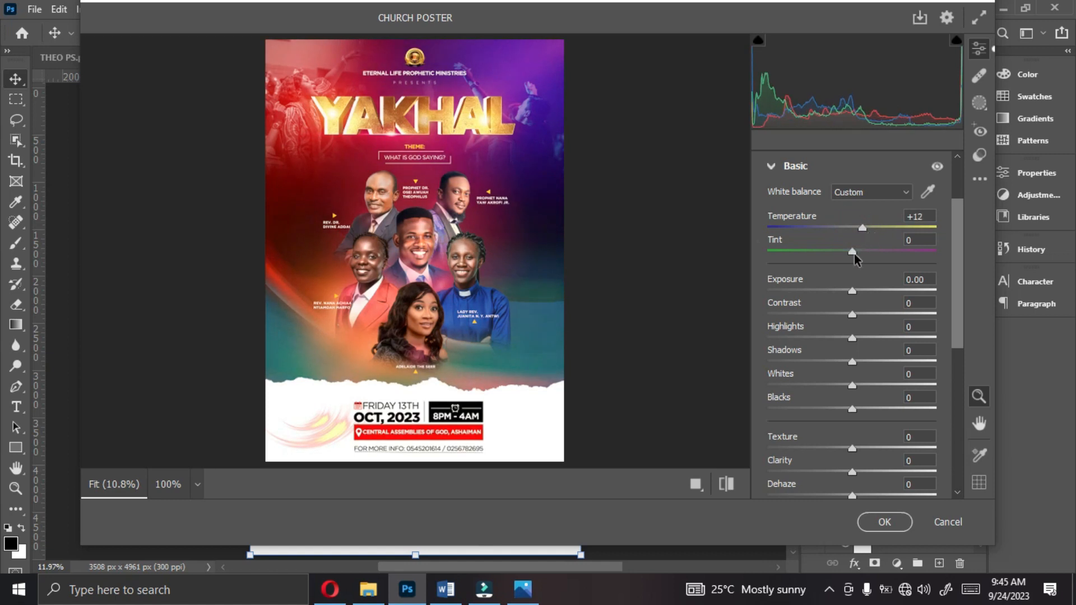
left_click_drag(853, 292, 856, 294)
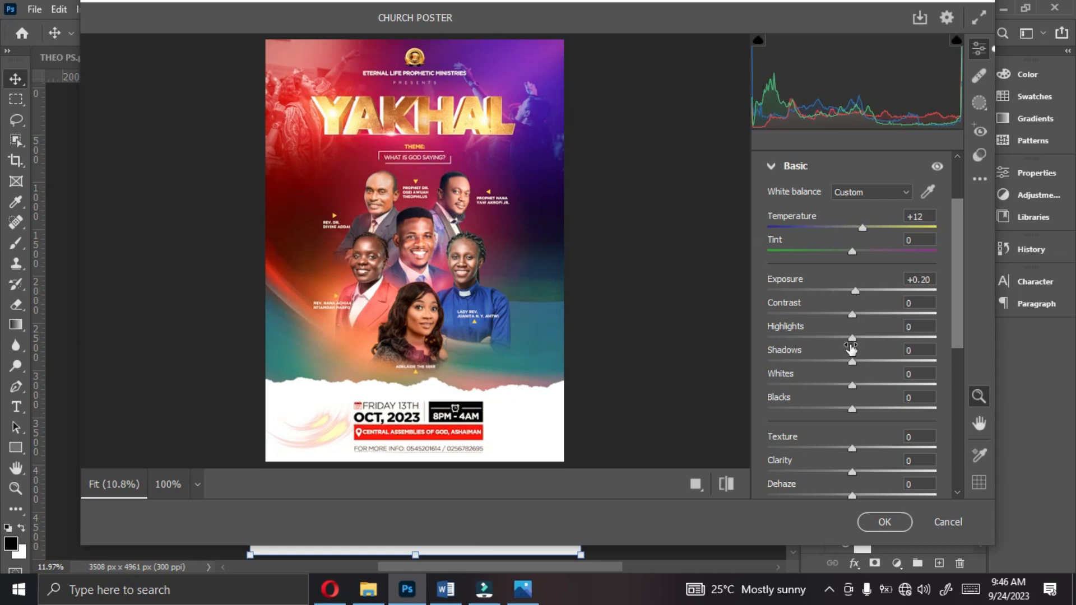
left_click(870, 520)
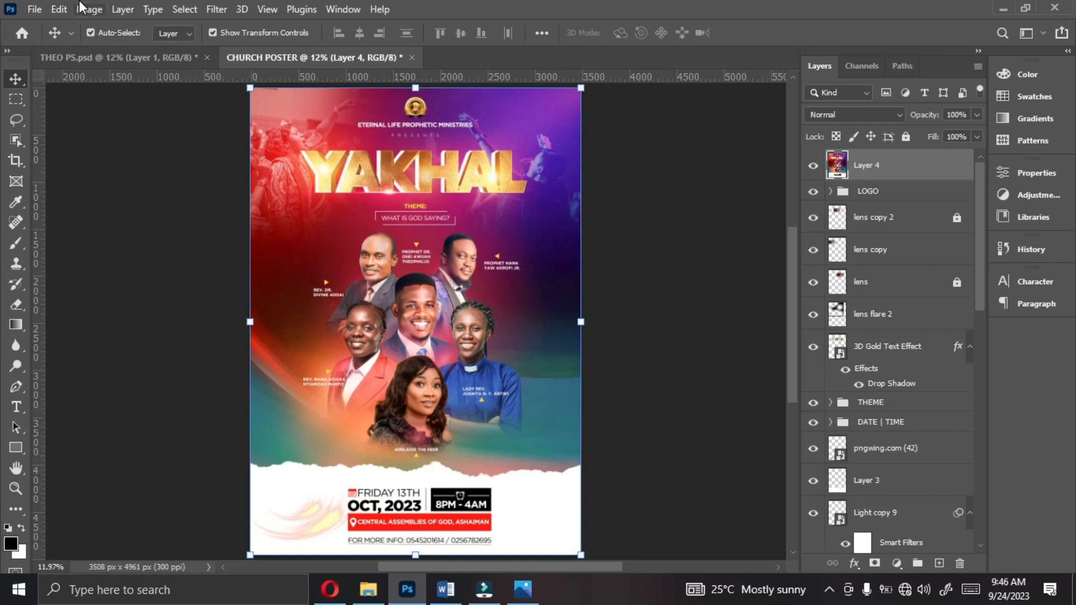
Step: Save a copy of the poster to the Desktop as a JPEG named CHURCH POSTER with quality 12
left_click(35, 10)
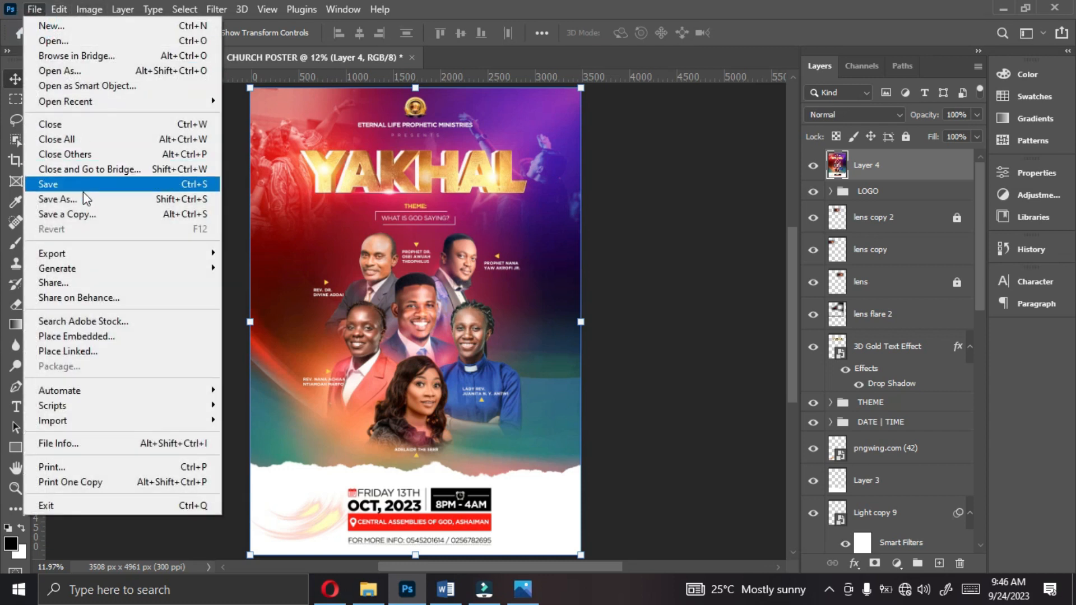
left_click(80, 214)
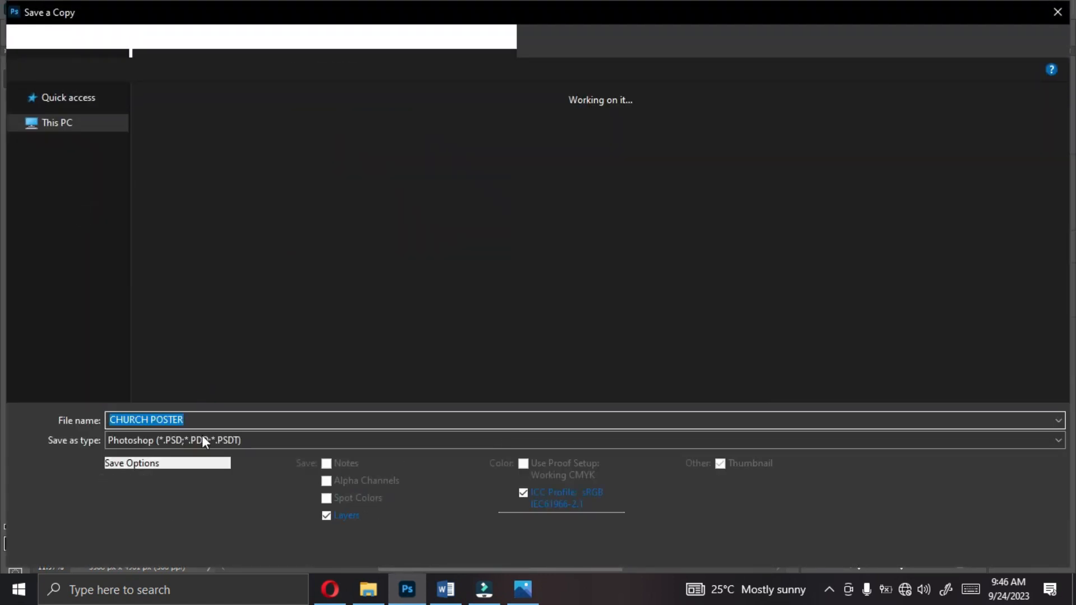
left_click(197, 443)
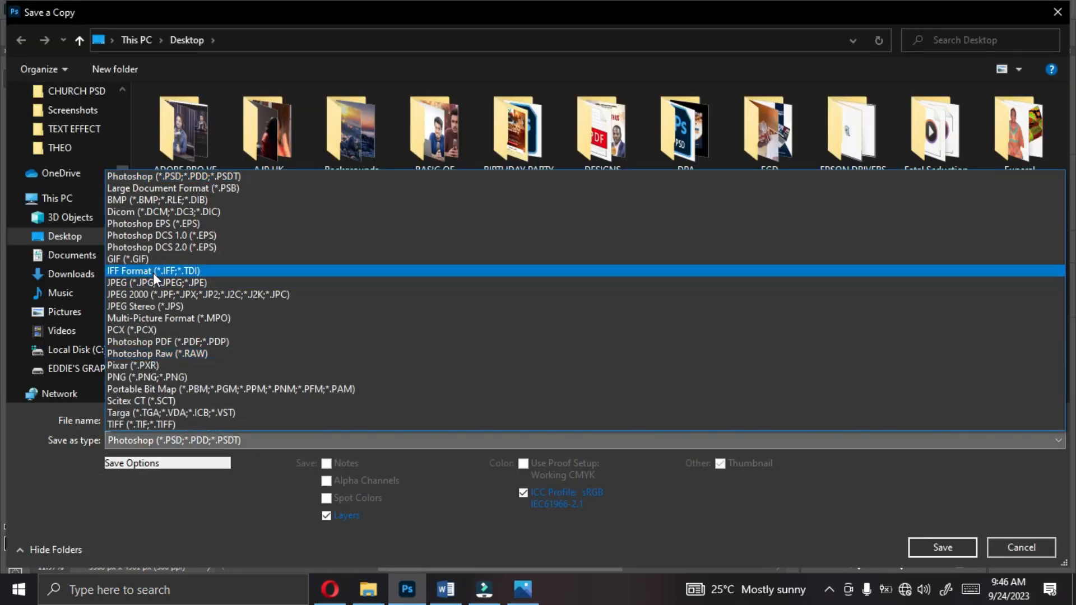
left_click(153, 281)
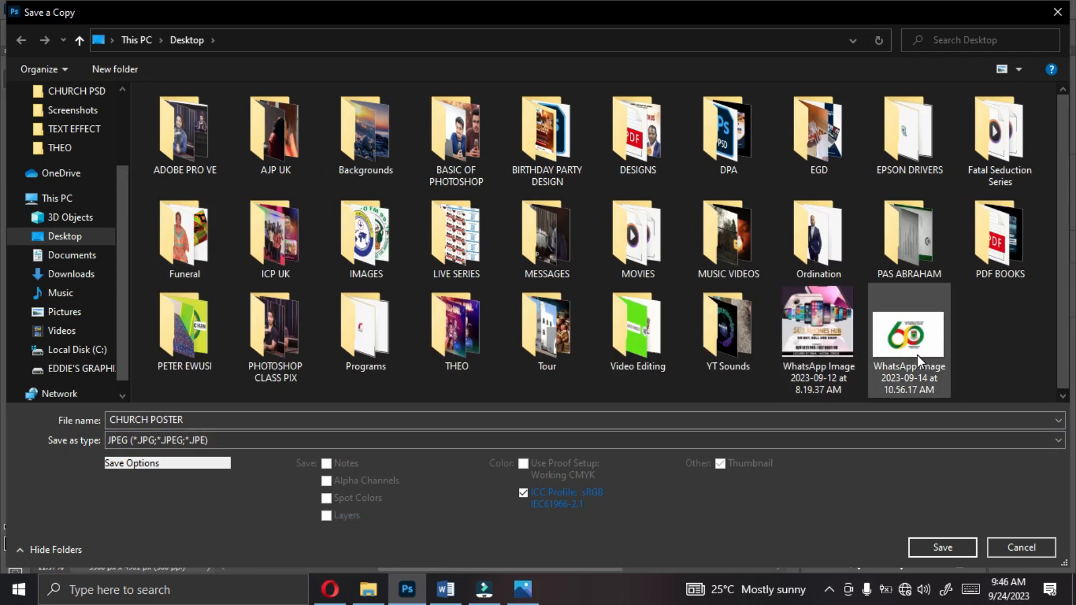
left_click(928, 545)
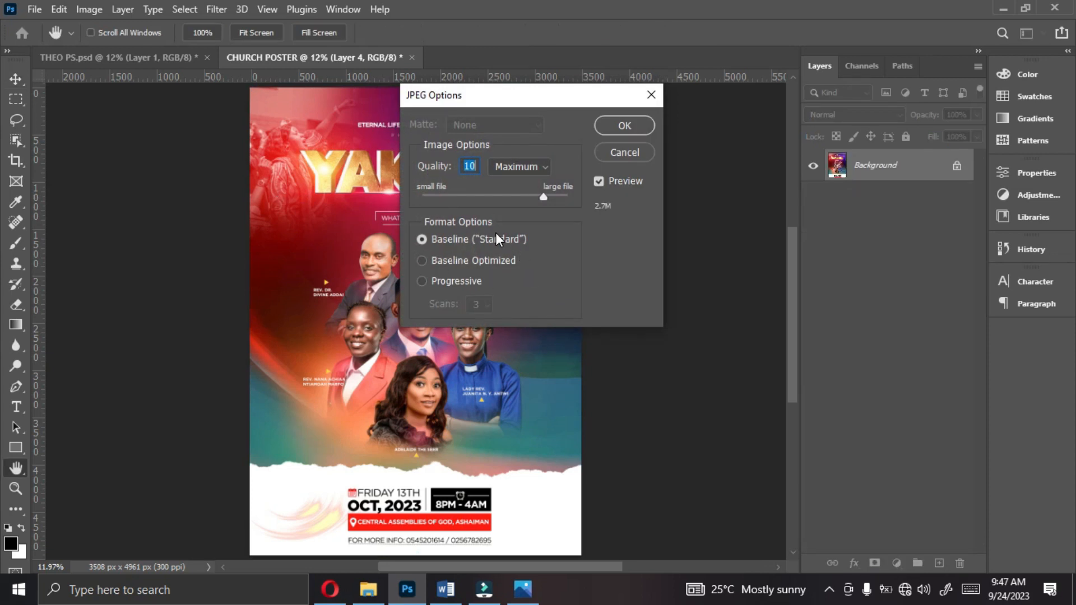
type("12")
left_click(618, 128)
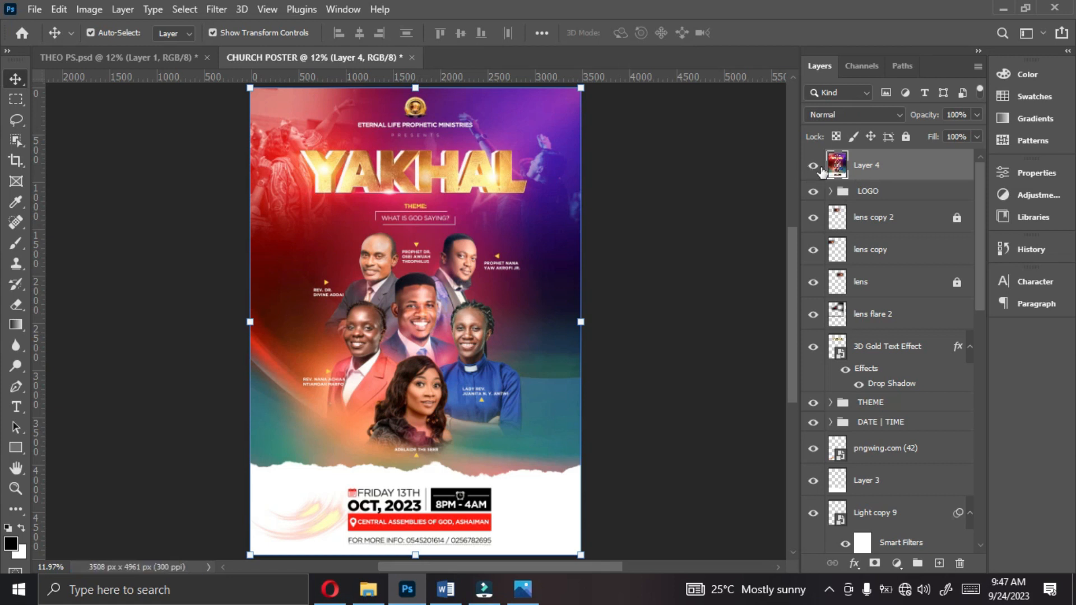
Step: Toggle the visibility of Layer 4 to compare the poster before and after the Camera Raw adjustments
left_click(814, 166)
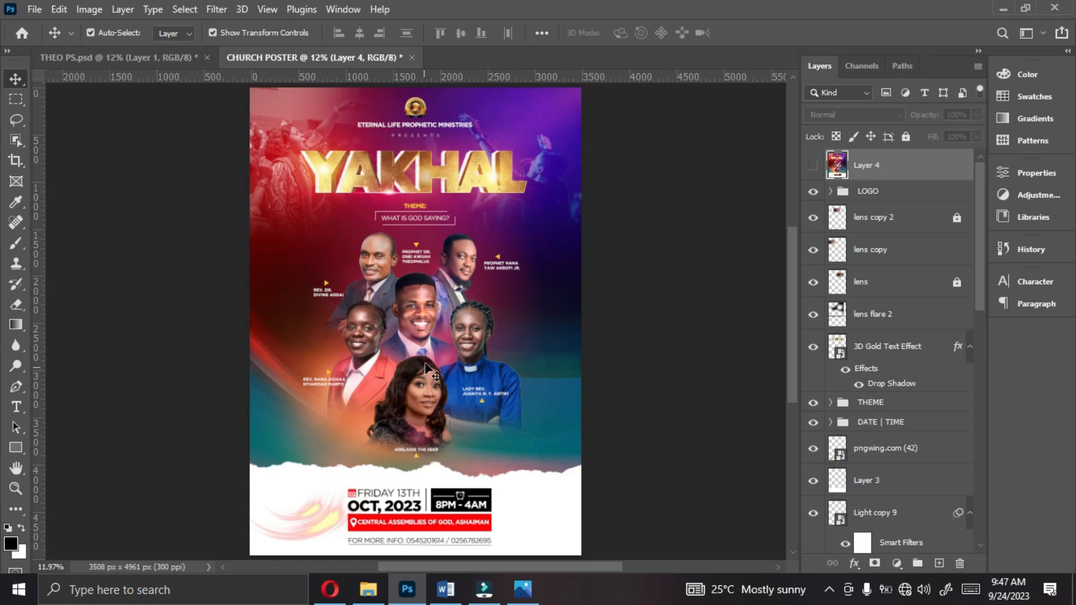
left_click(814, 165)
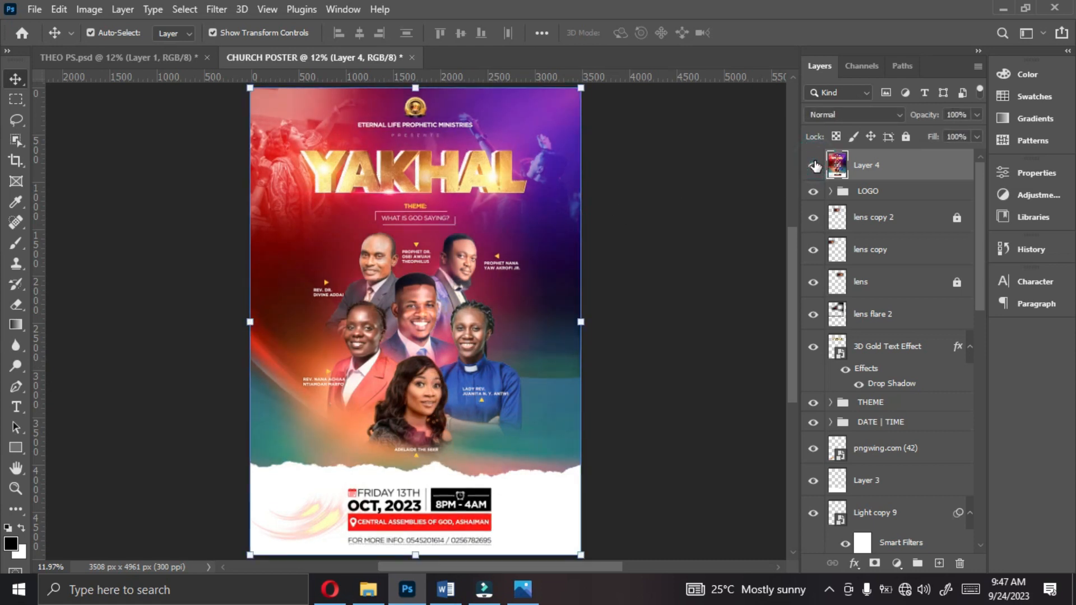
left_click(814, 165)
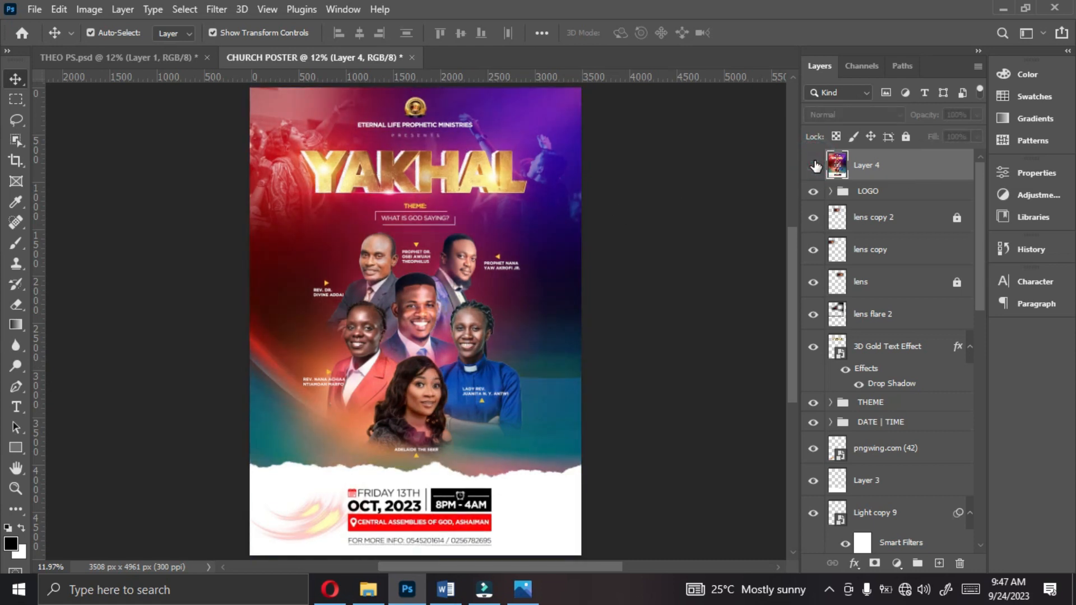
left_click(814, 165)
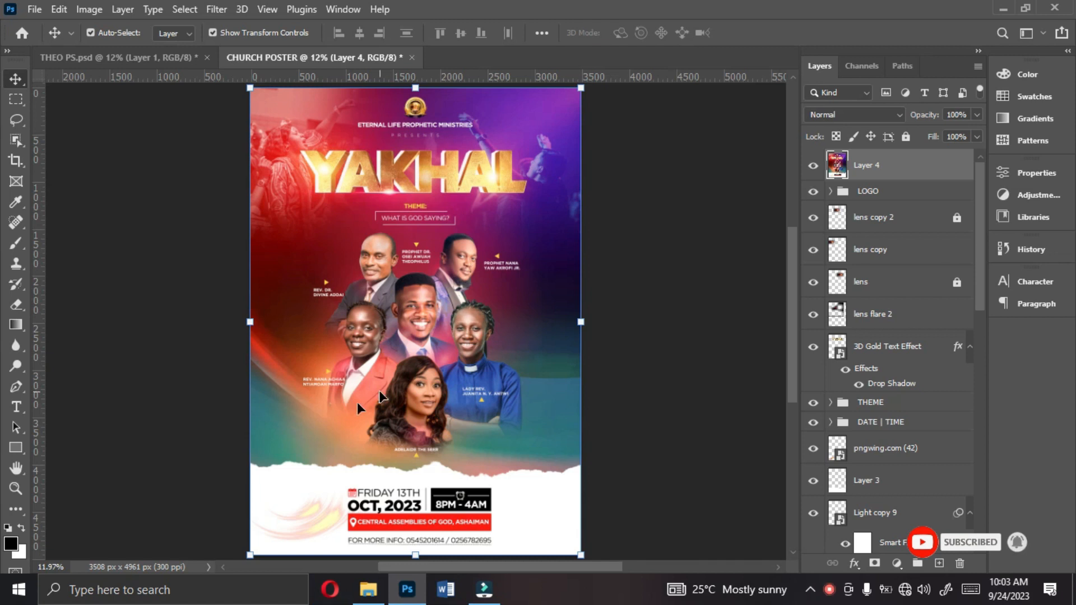
Step: Switch to File Explorer and open the exported CHURCH POSTER image from the Desktop to review it
left_click(372, 592)
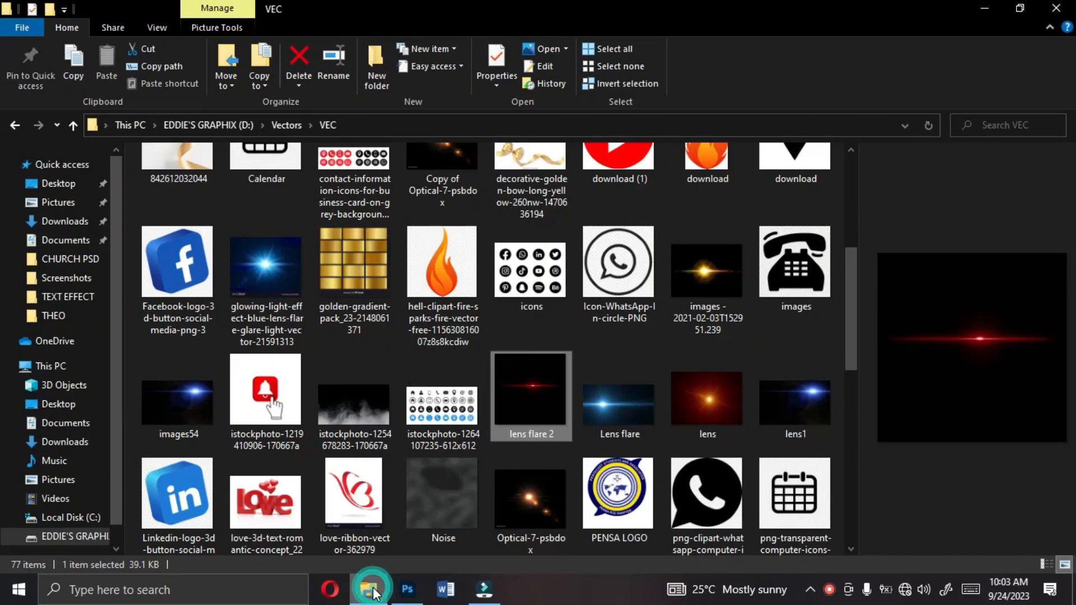
left_click(58, 183)
left_click_drag(853, 381, 848, 471)
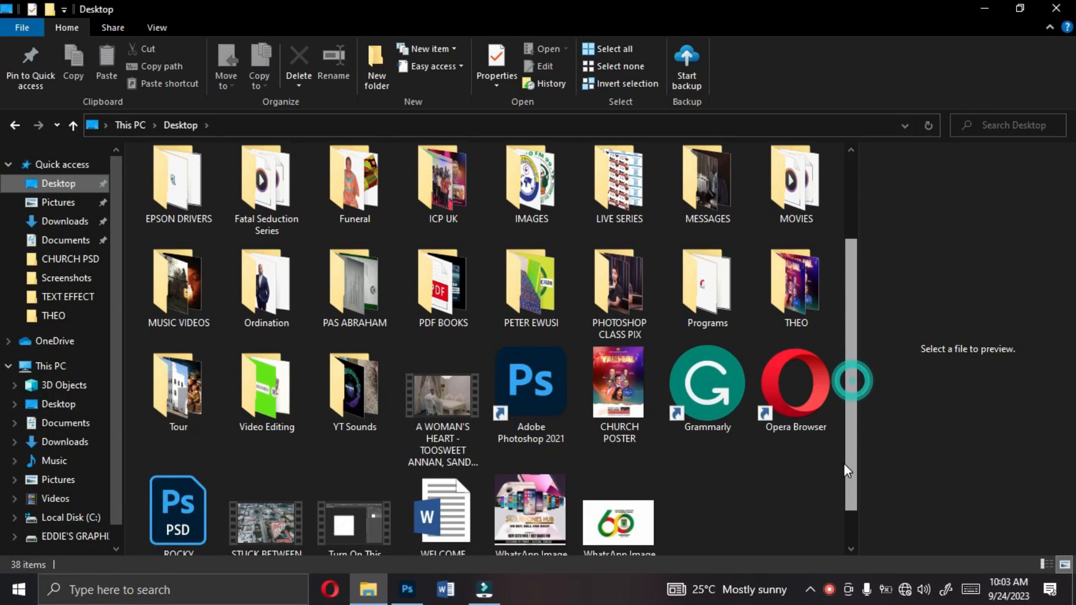
left_click(621, 383)
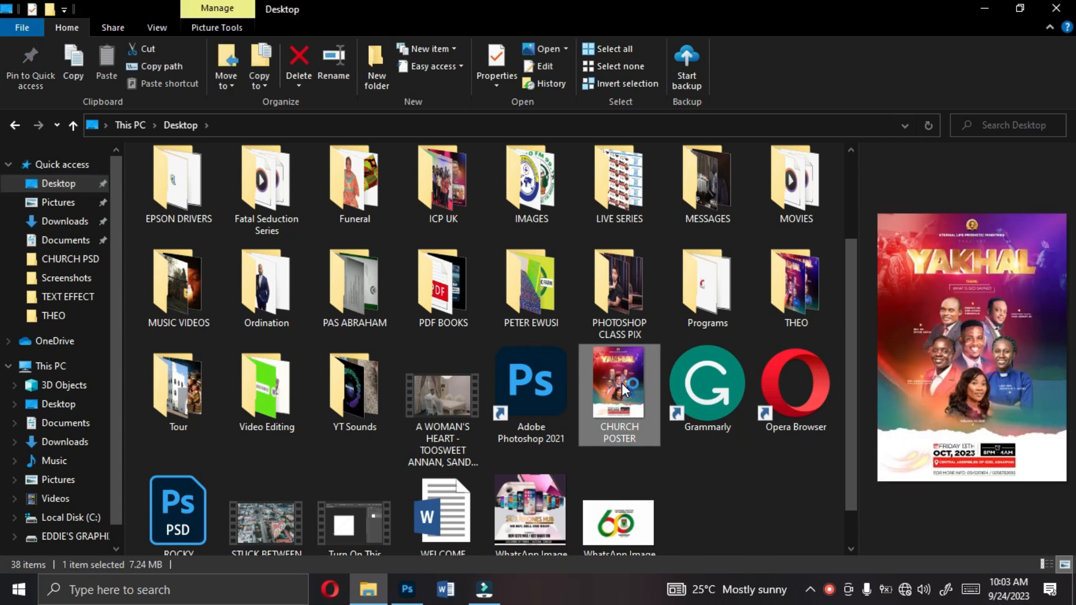
key("Return")
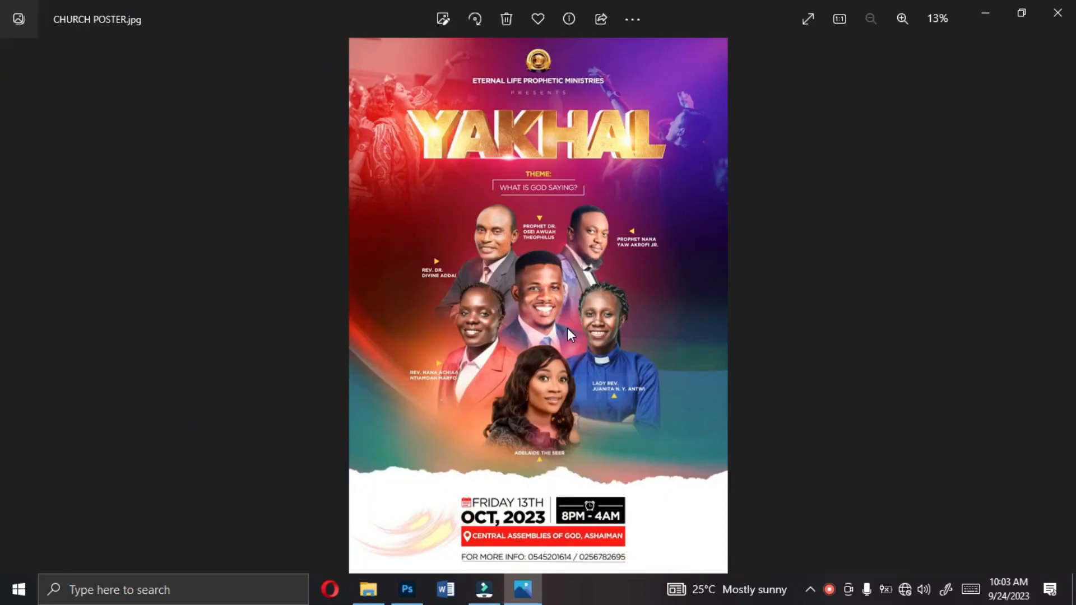